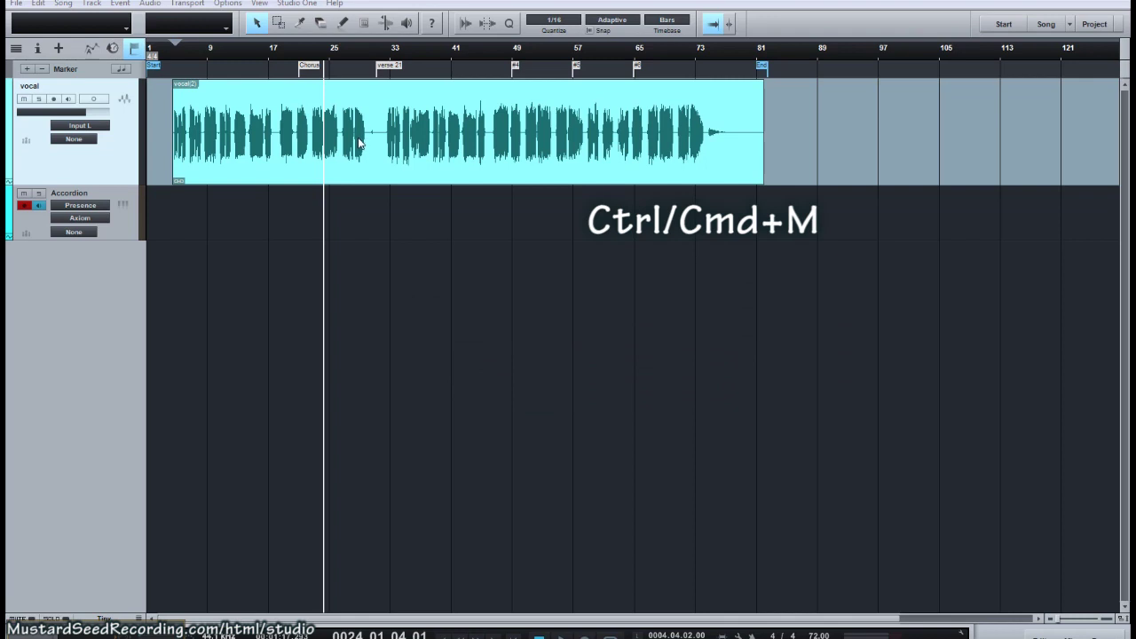
- Open the vocal event for editing with Melodyne and check which detection algorithm is in use
right_click(366, 131)
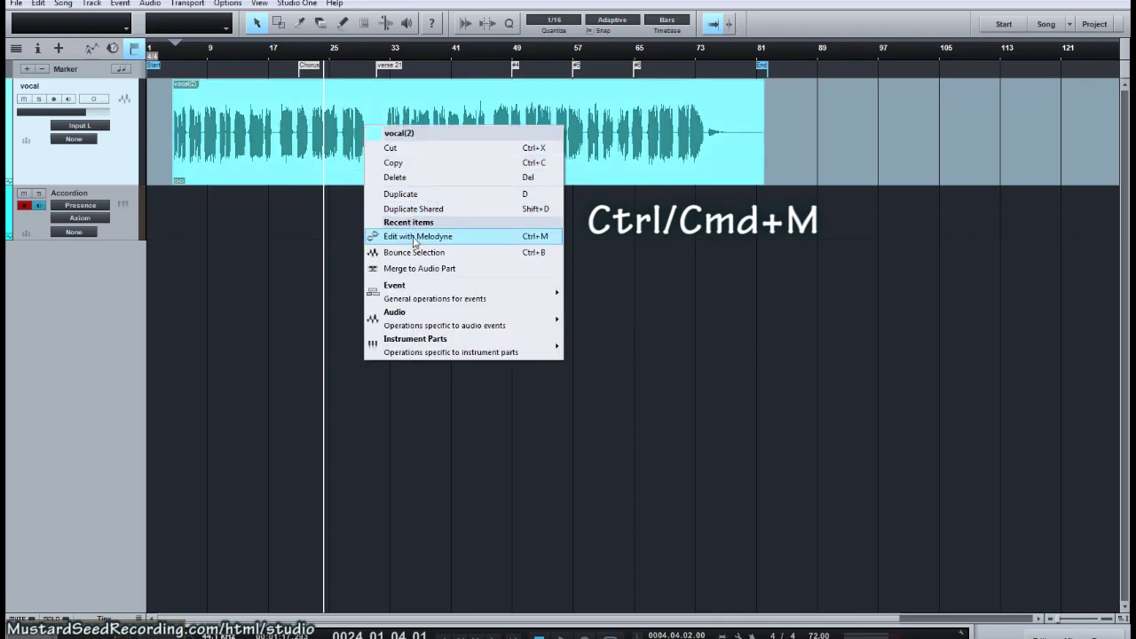
click(414, 237)
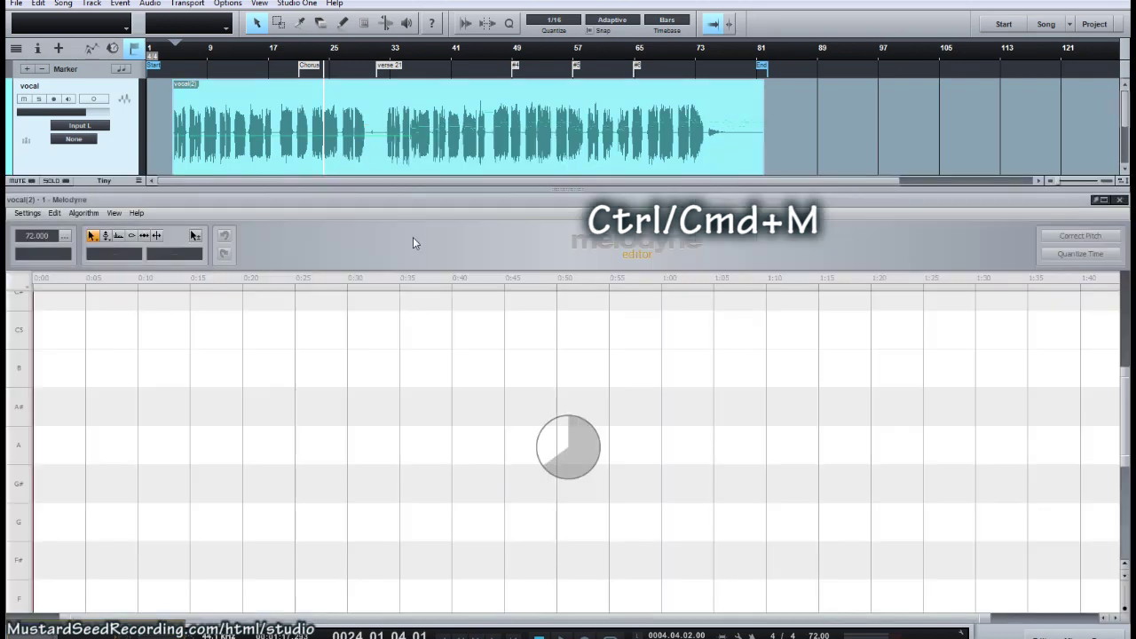
click(84, 213)
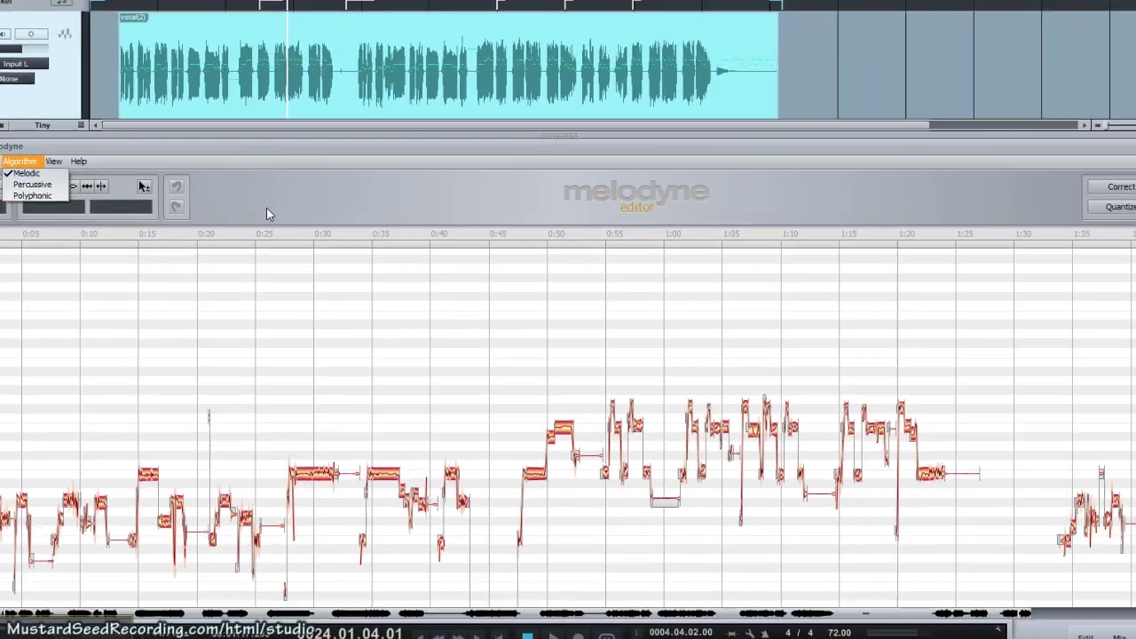
click(443, 192)
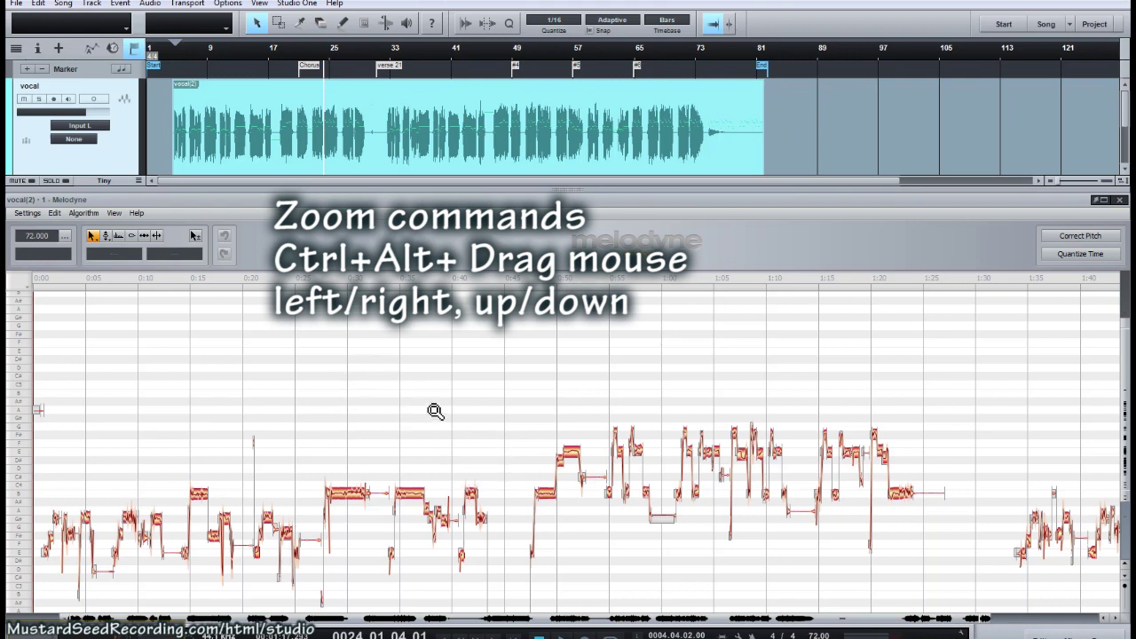
- Zoom in on the long B note near 0:15 and go back to the start of the vocal
drag(436, 411, 581, 396)
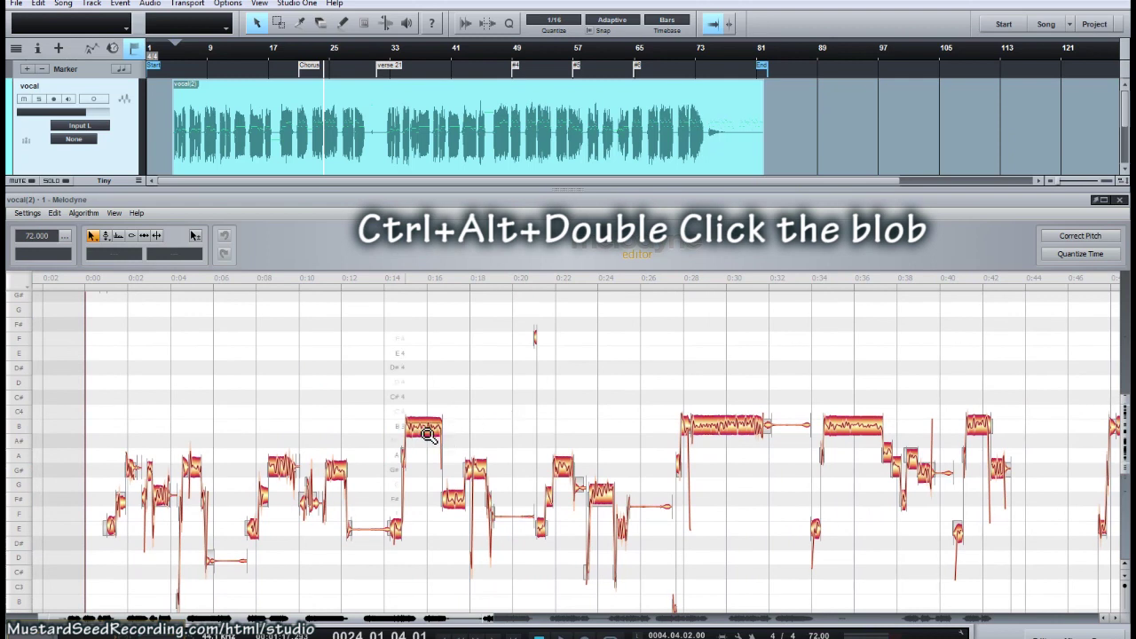
ctrl+alt+double_click(426, 432)
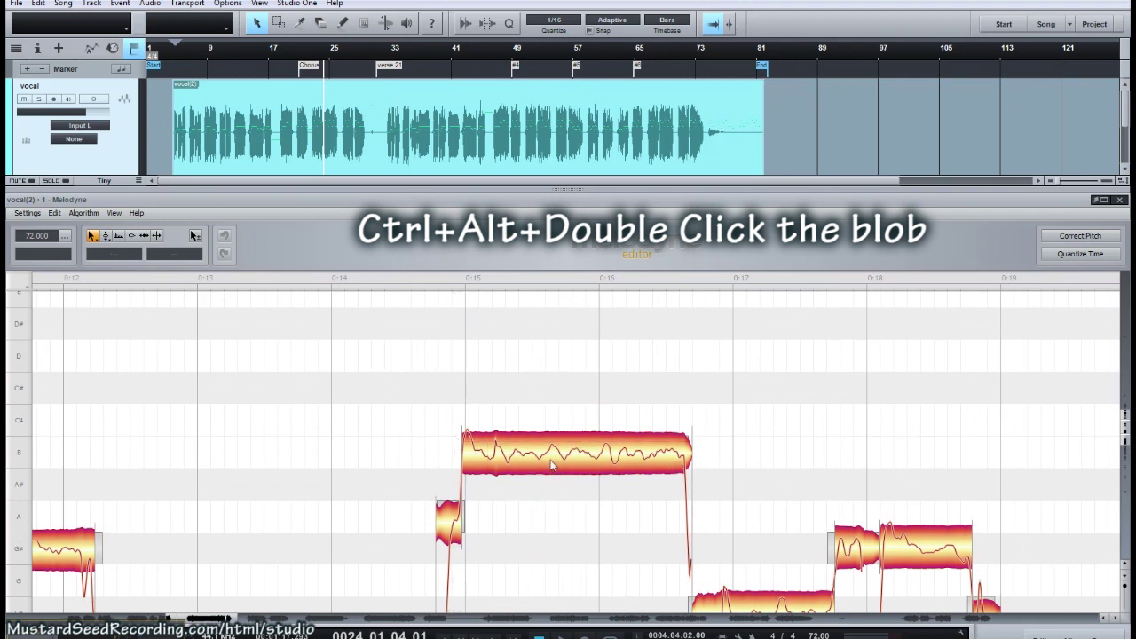
click(555, 467)
key(Home)
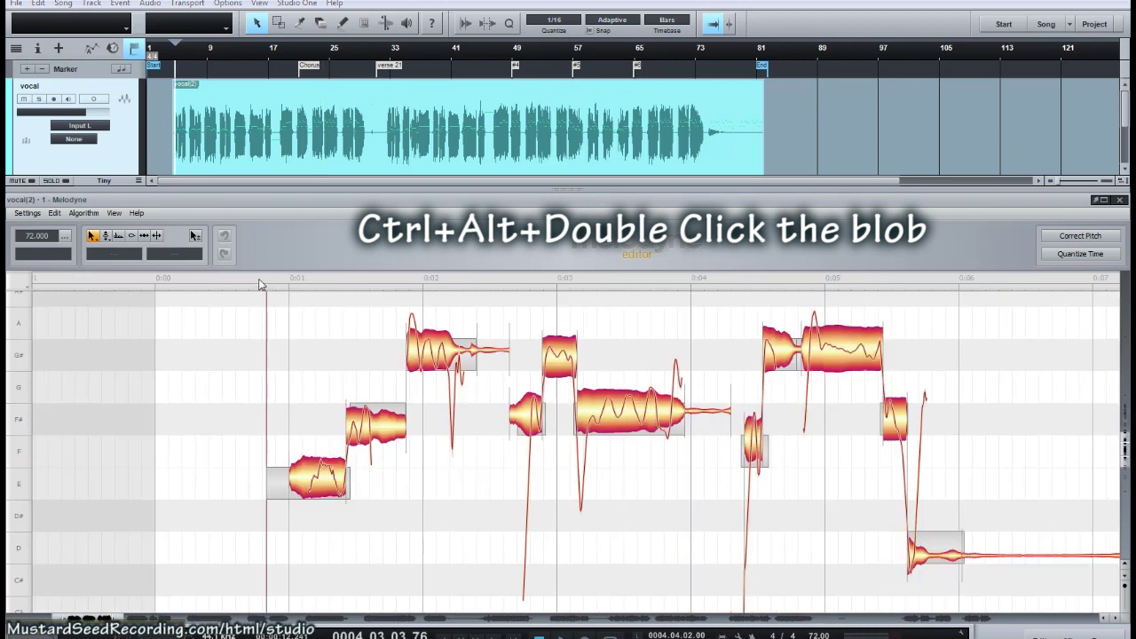
- Place the playback cursor at several points between about 0:00 and 0:05 on Melodyne's time ruler
click(259, 281)
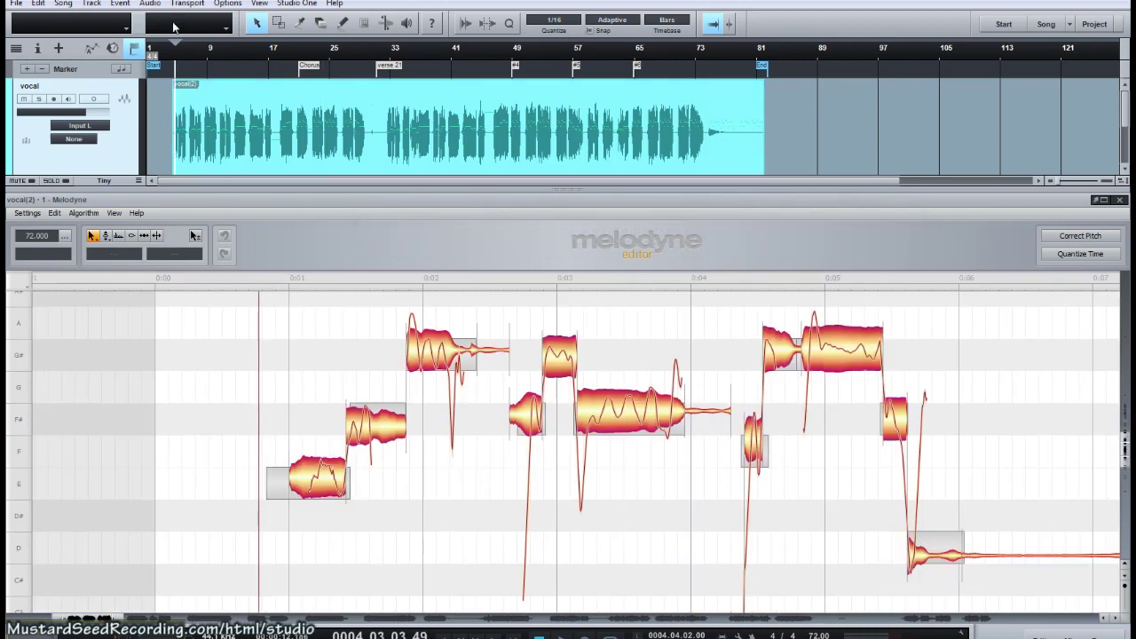
click(404, 282)
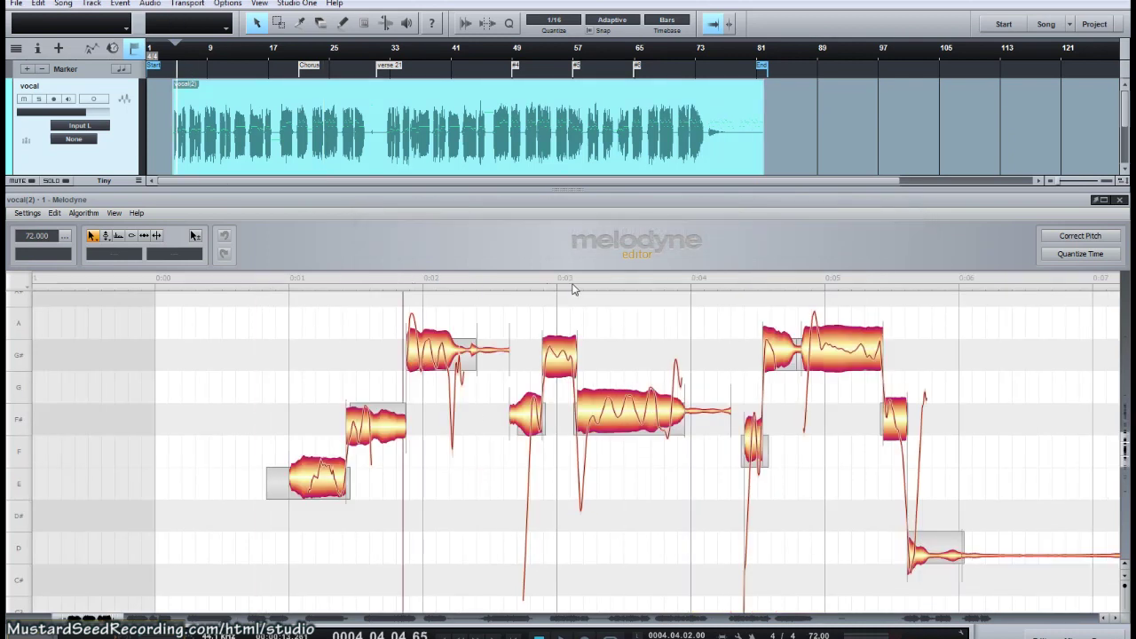
click(735, 278)
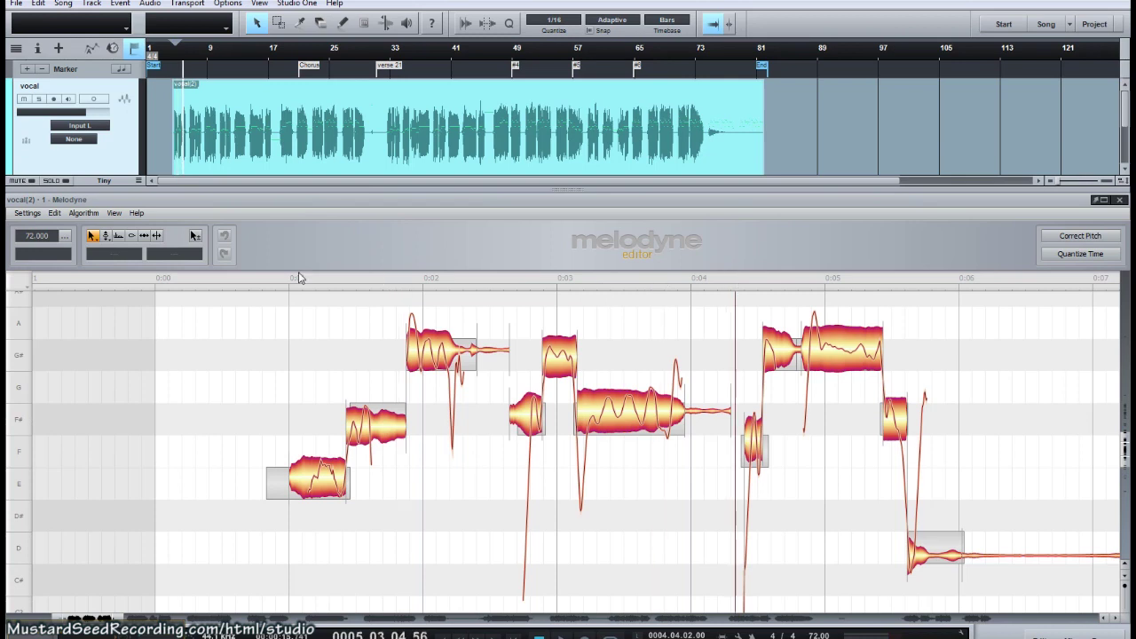
click(243, 278)
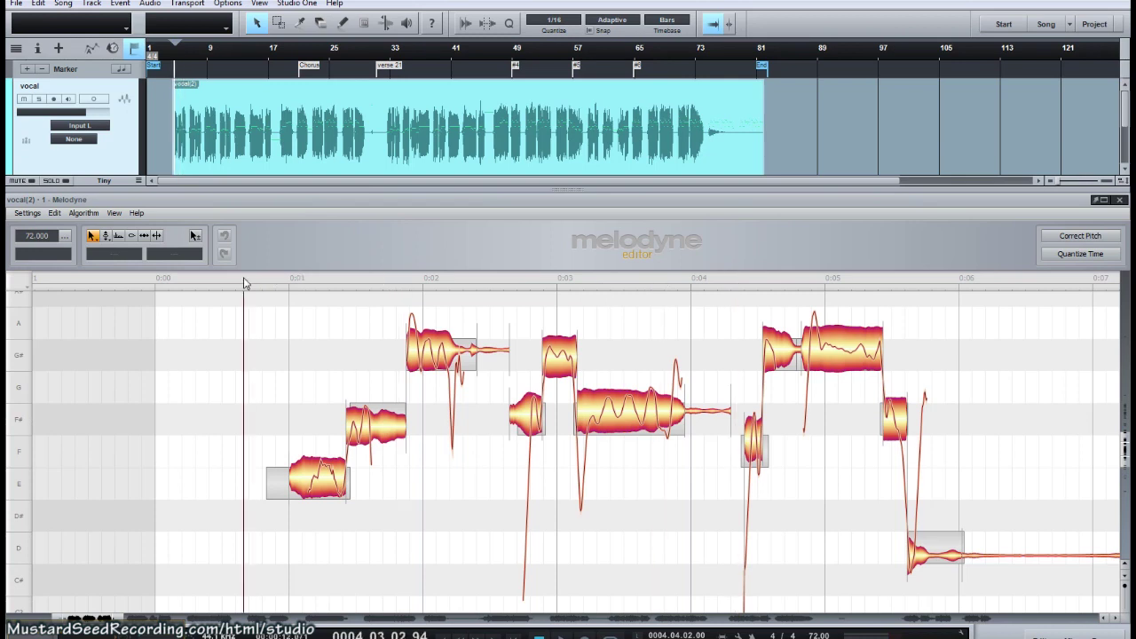
- Move the playback position forward along the song timeline, finishing at bar 45
click(264, 52)
click(428, 50)
click(482, 48)
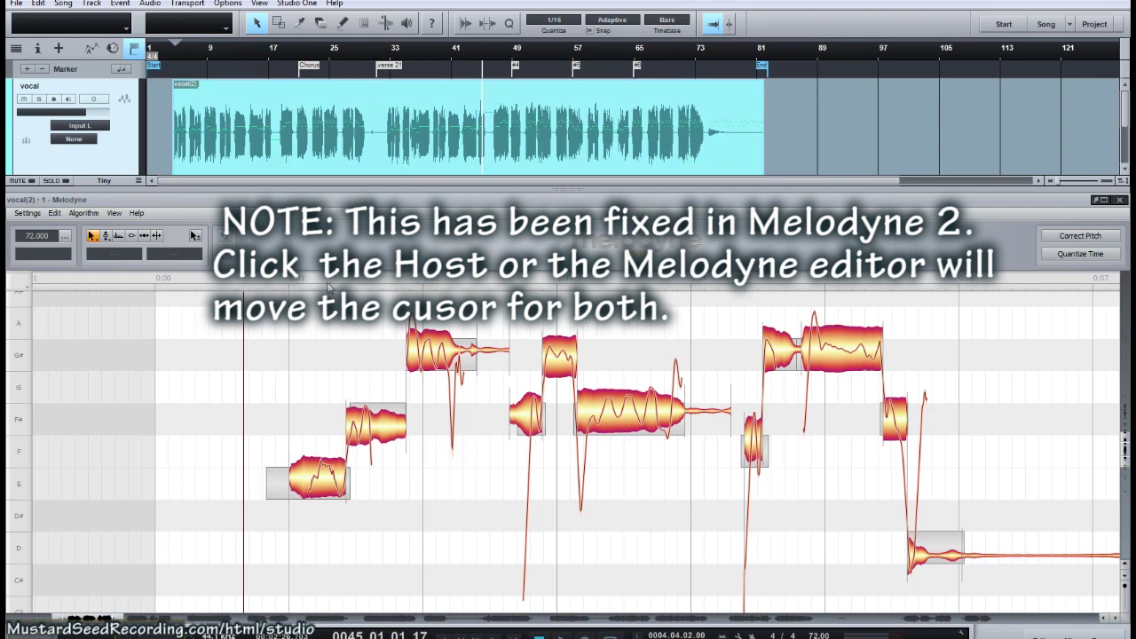
- Bring the playback position back to the opening phrase from Melodyne's ruler, finishing just past 0:04
click(220, 279)
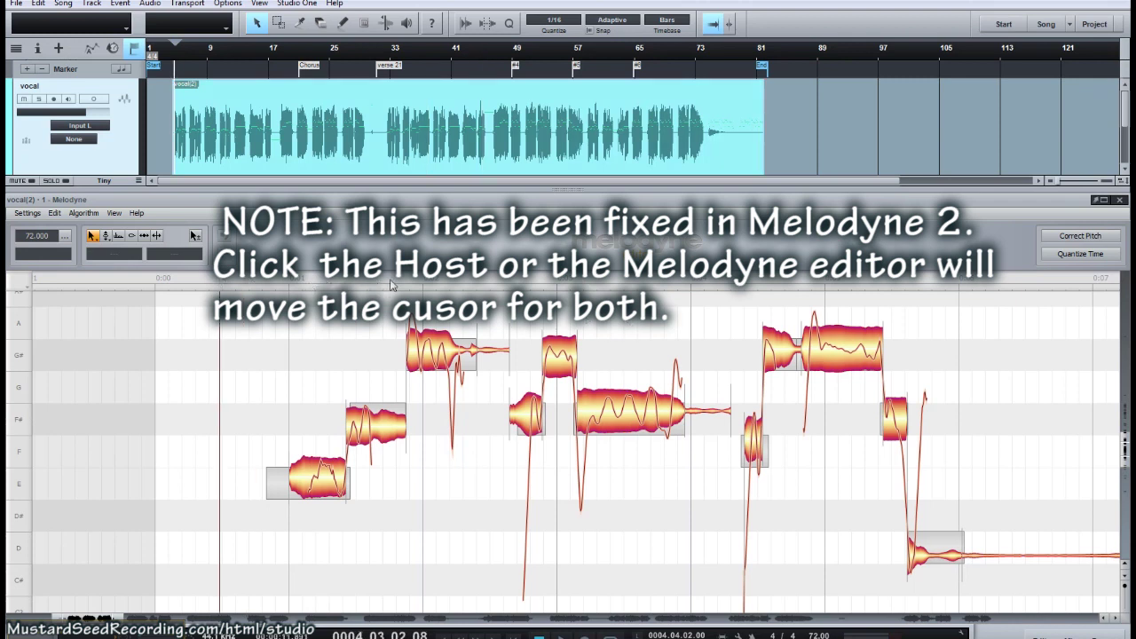
click(425, 284)
click(644, 284)
click(737, 284)
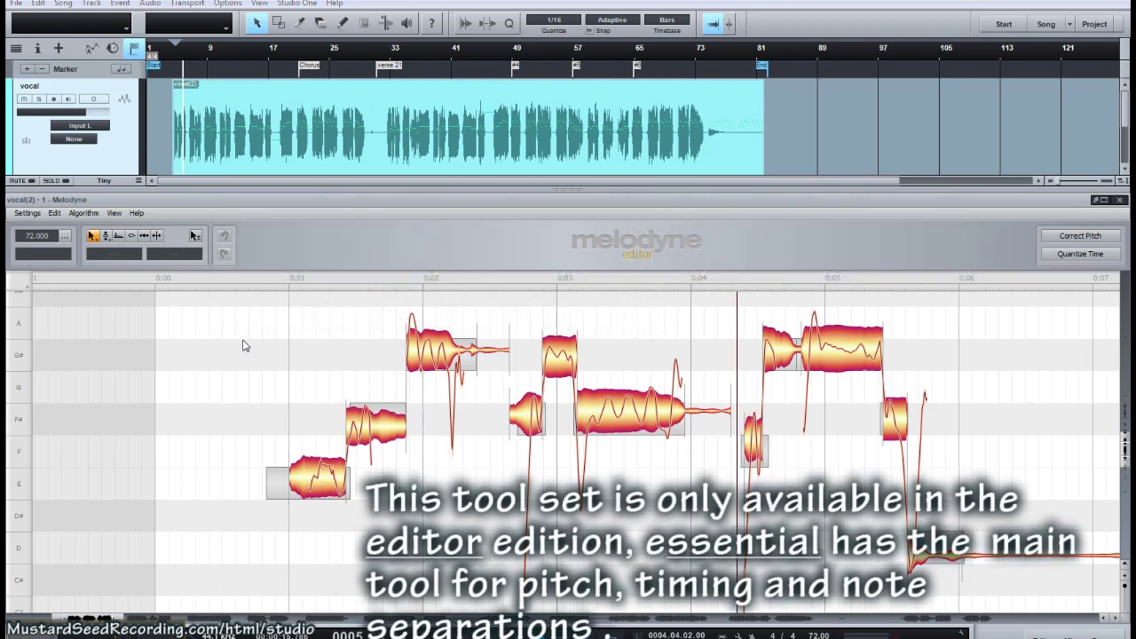
- Review the available note editing tools, including Note Separation, and choose the Main Tool
right_click(241, 343)
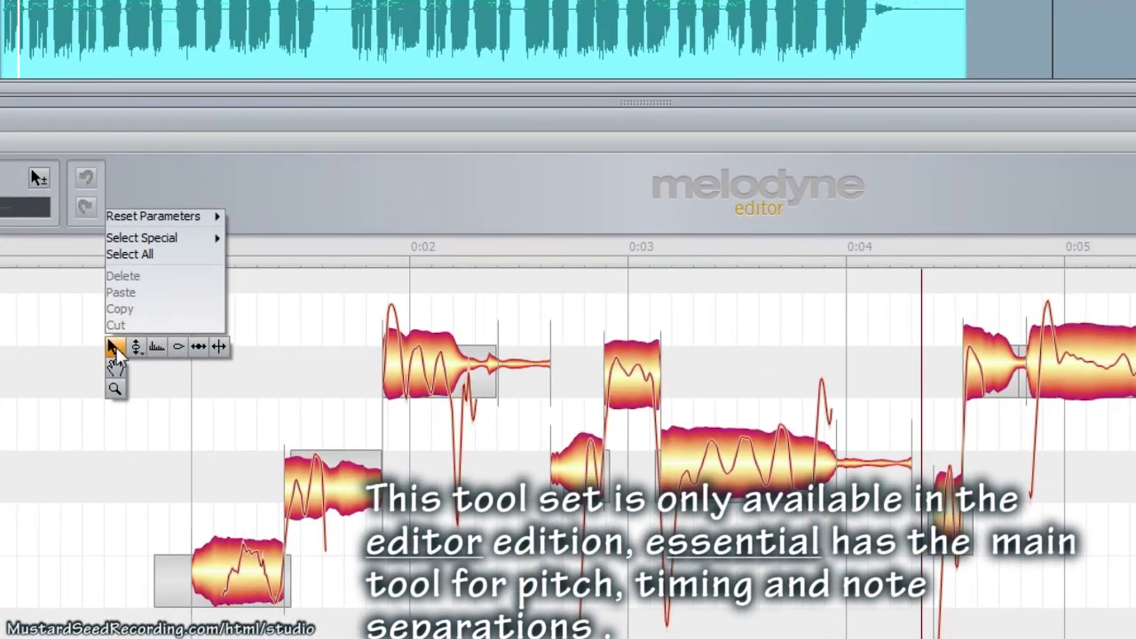
mouse_move(256, 344)
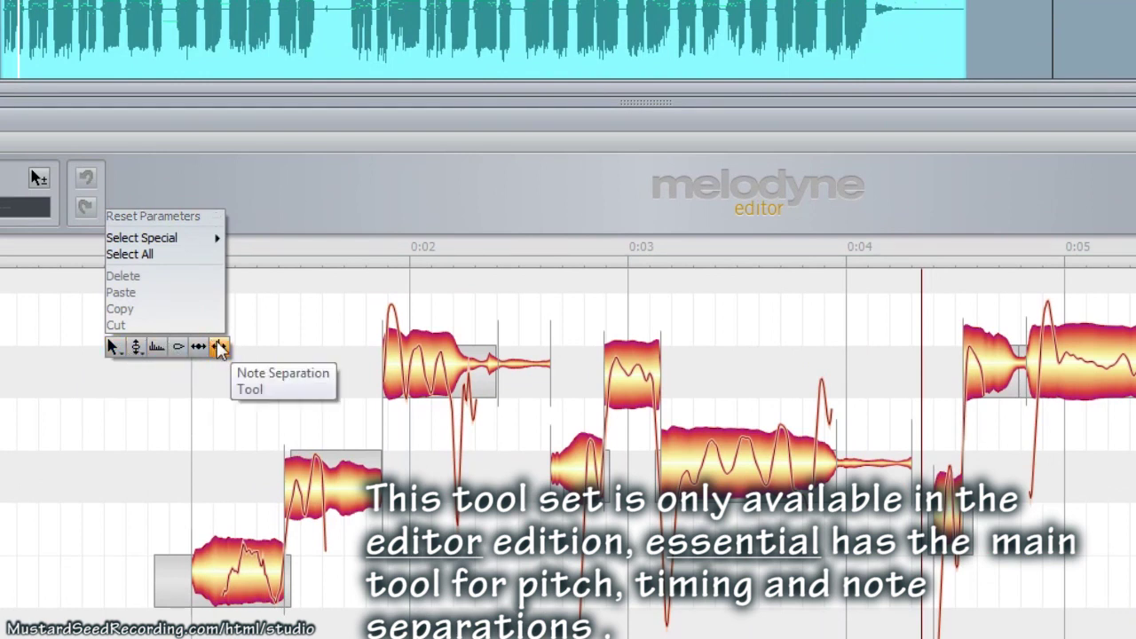
mouse_move(114, 349)
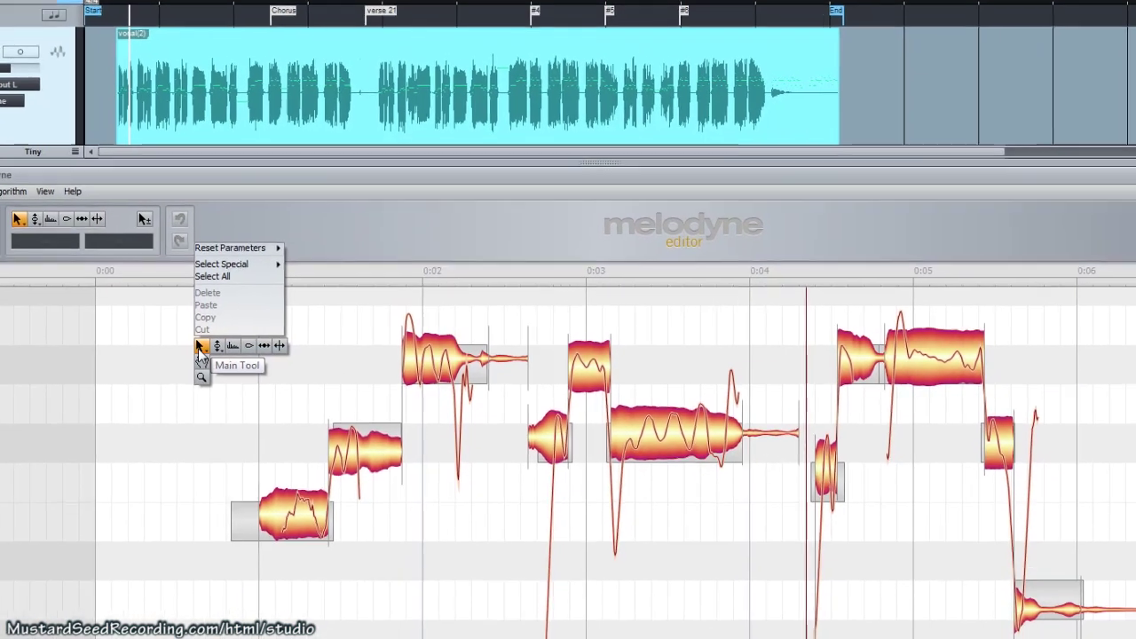
click(201, 347)
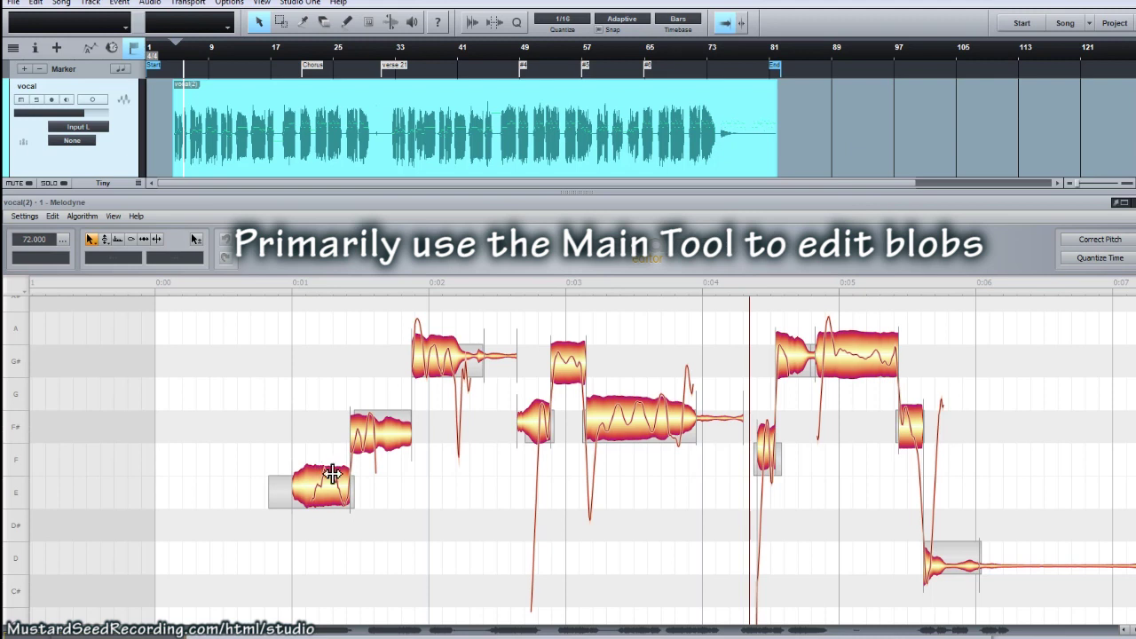
- Raise the first E3 note to +47 ct while adjusting its timing, and split it into two notes
click(320, 492)
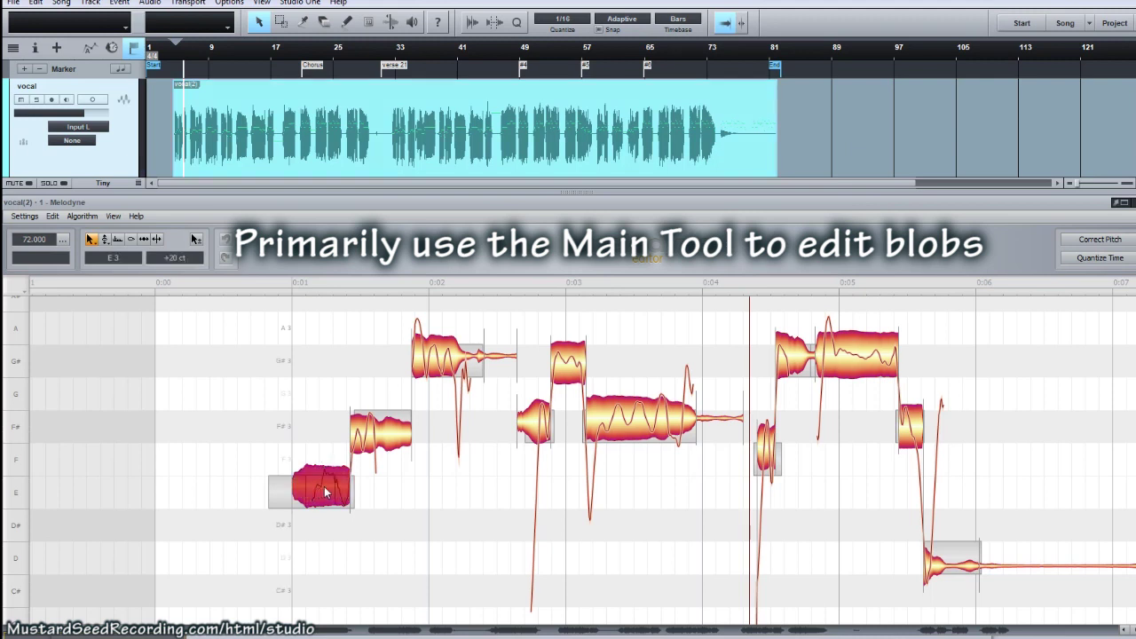
drag(325, 491, 361, 480)
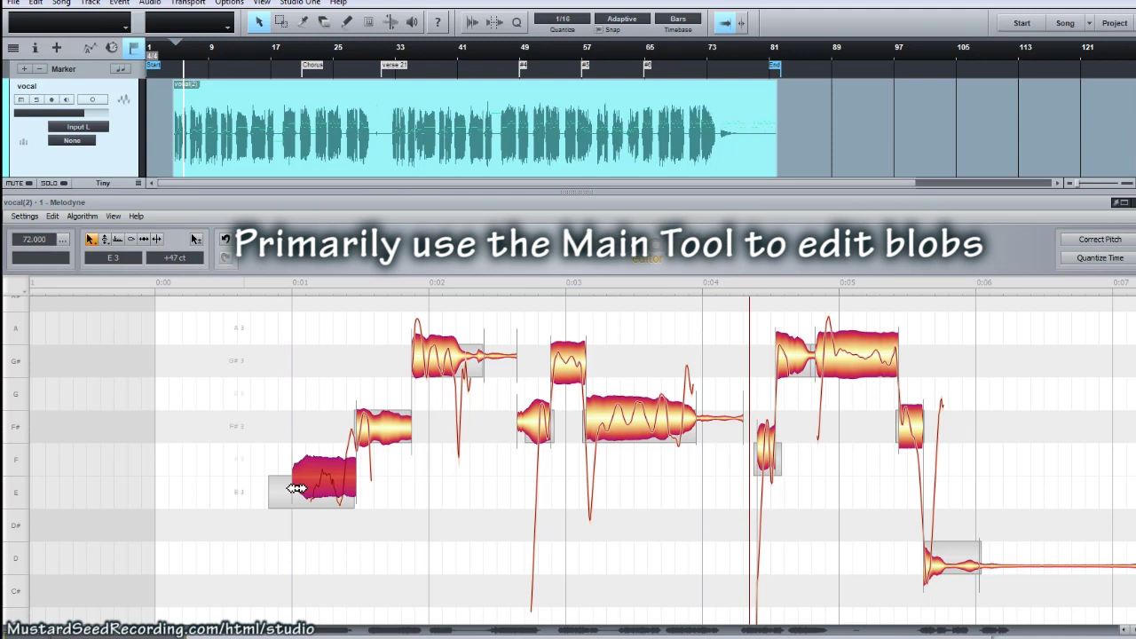
mouse_move(296, 488)
mouse_down()
mouse_move(269, 488)
mouse_move(297, 488)
mouse_up()
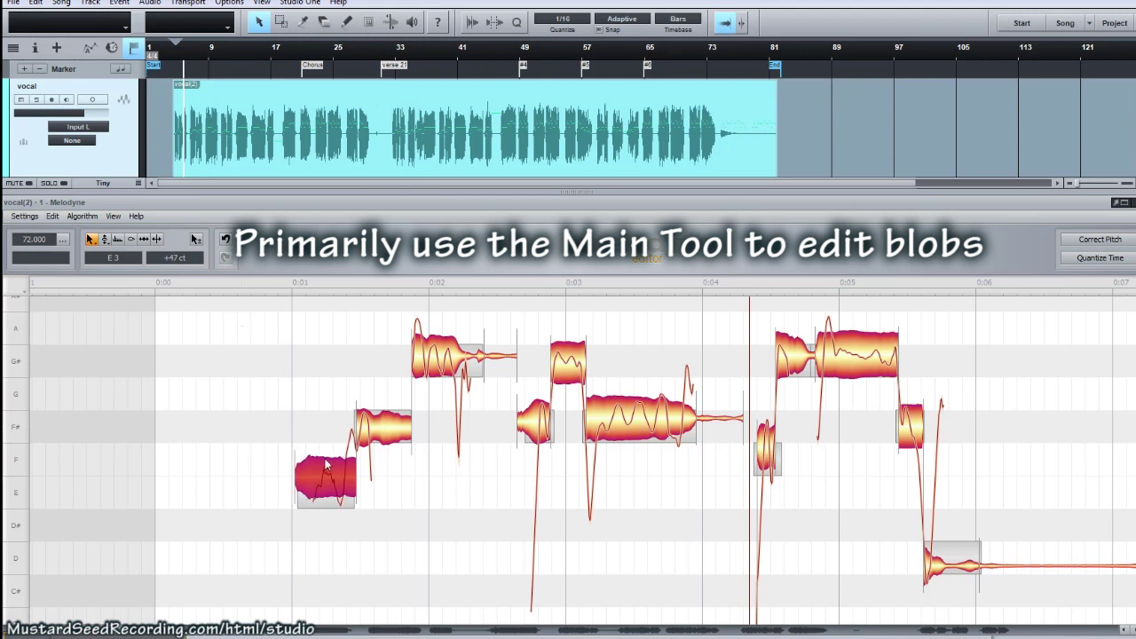
click(324, 454)
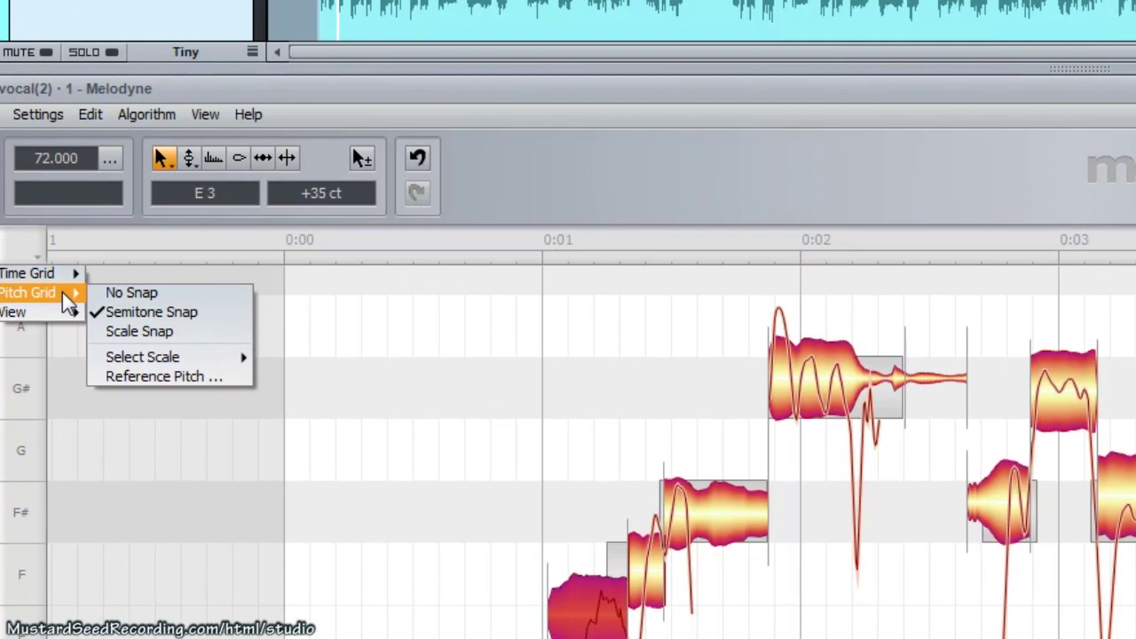
- Examine the Time Grid, Pitch Grid and View options of the Melodyne editor
mouse_move(19, 261)
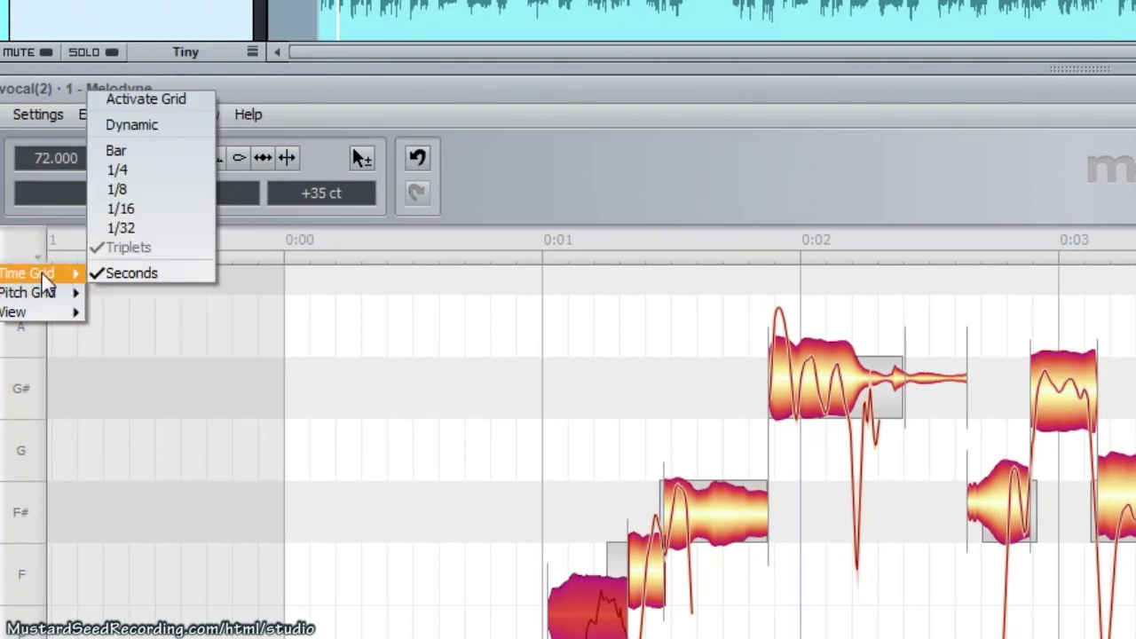
mouse_move(53, 291)
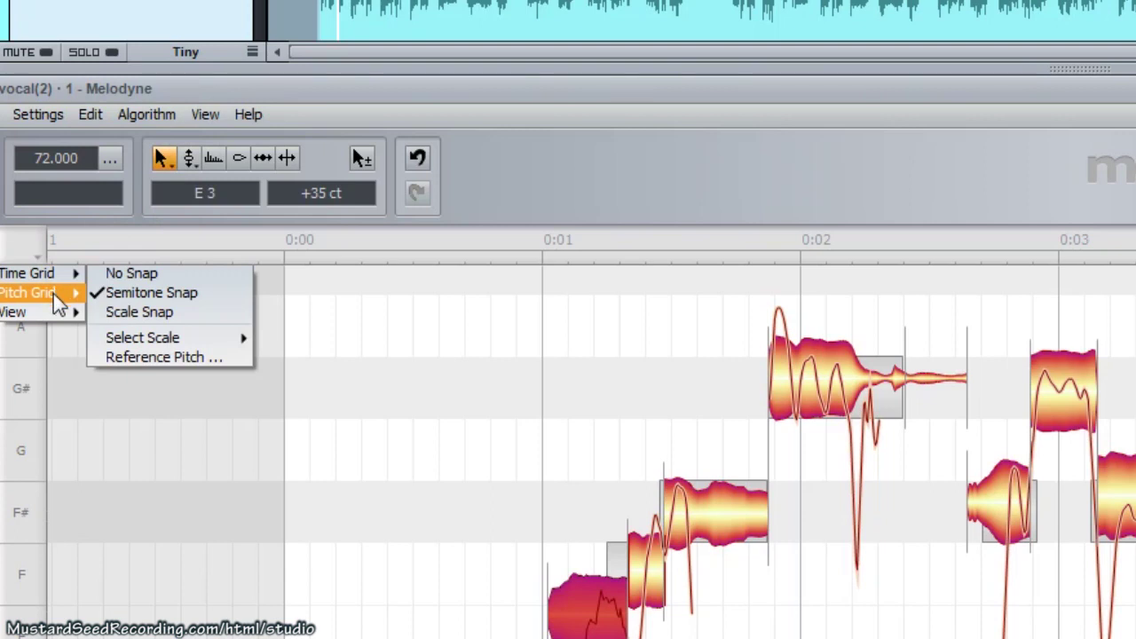
mouse_move(51, 312)
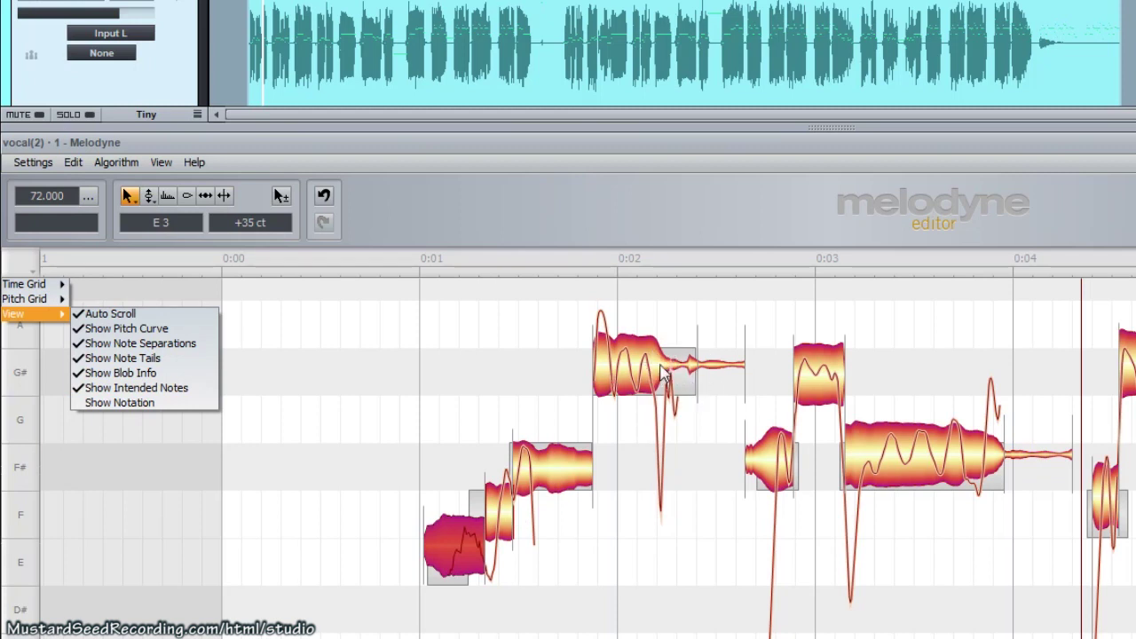
mouse_move(40, 299)
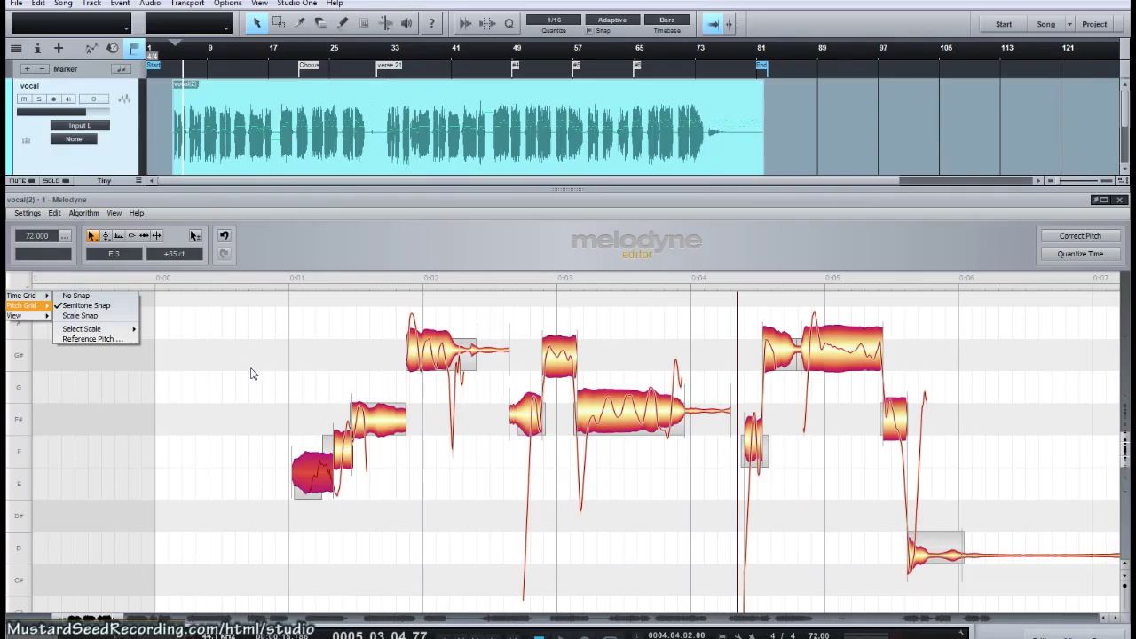
click(252, 373)
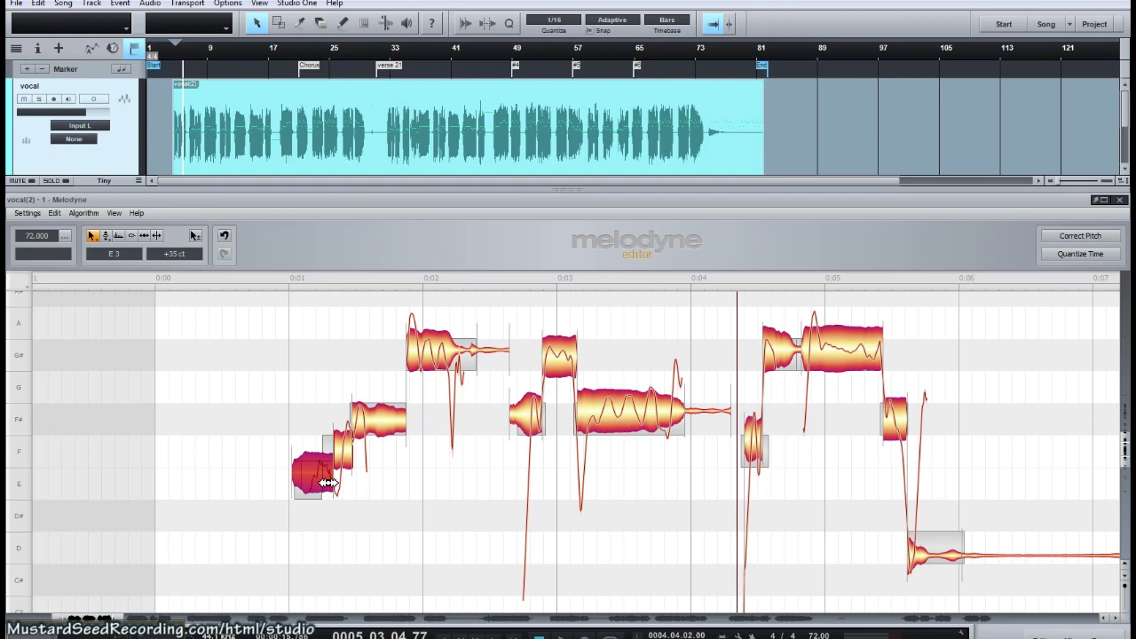
- Try lowering the first note to E3 +0 ct and raising it again, and undo the pitch changes
click(312, 483)
click(316, 480)
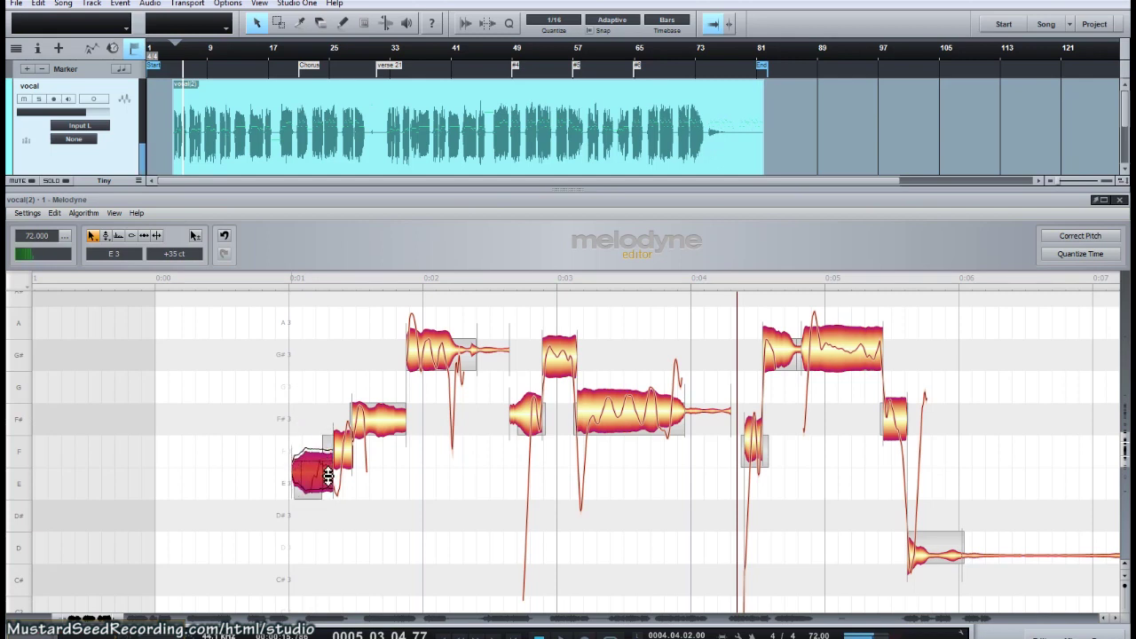
click(315, 484)
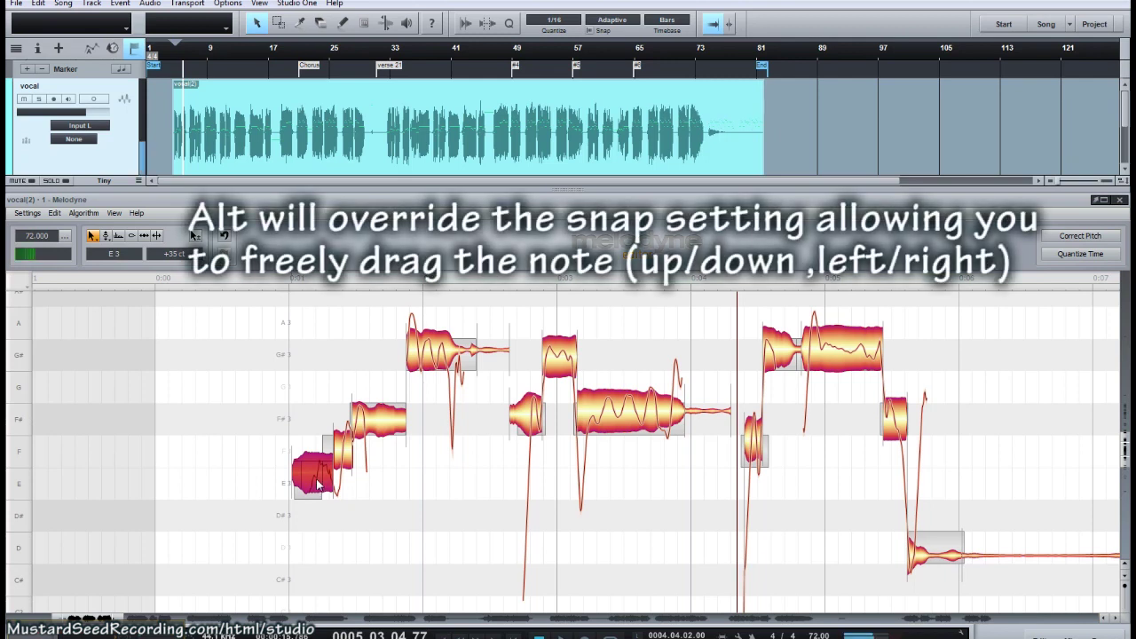
drag(318, 484, 326, 495)
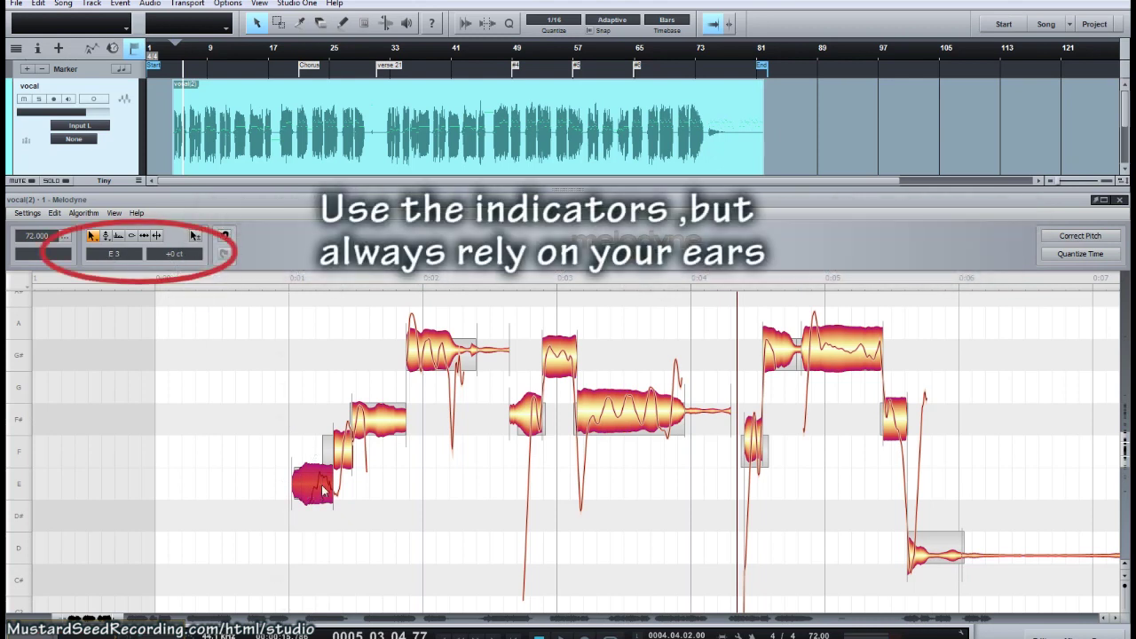
drag(327, 490, 322, 473)
key(ctrl+z)
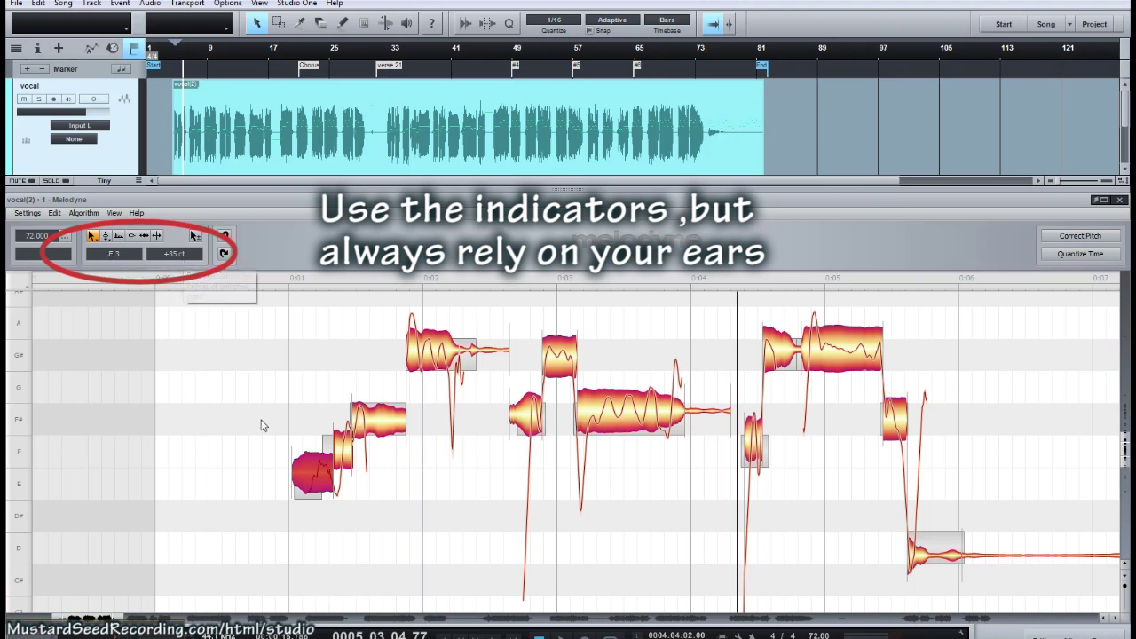
- Lower the first note to E3 +0 ct and freely fine-tune its pitch to +2 ct
drag(312, 482, 321, 491)
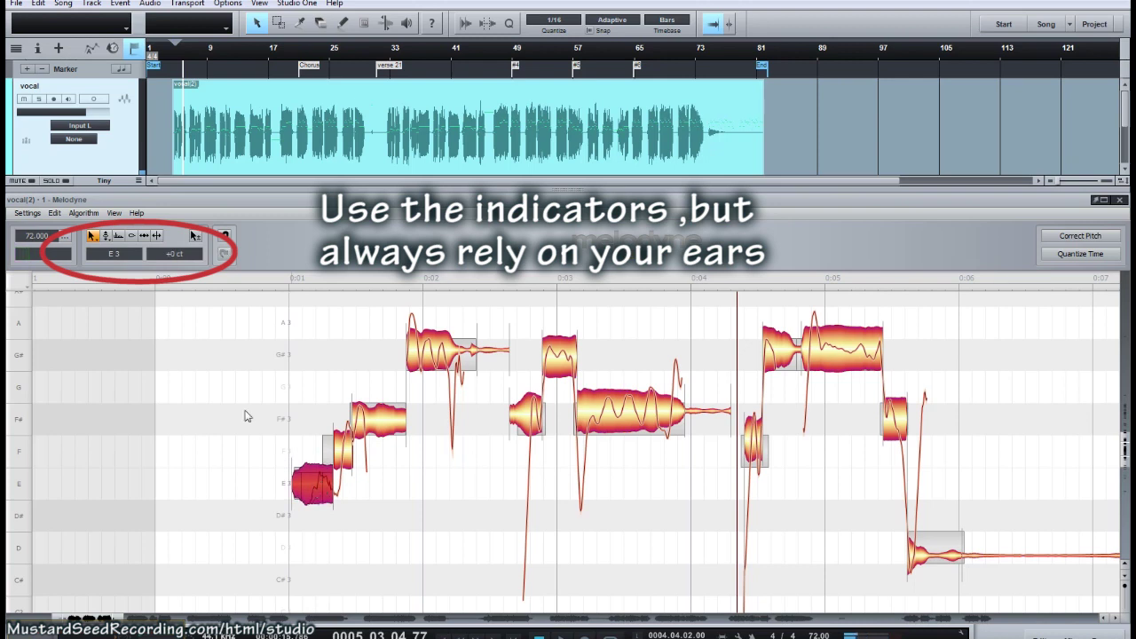
click(403, 493)
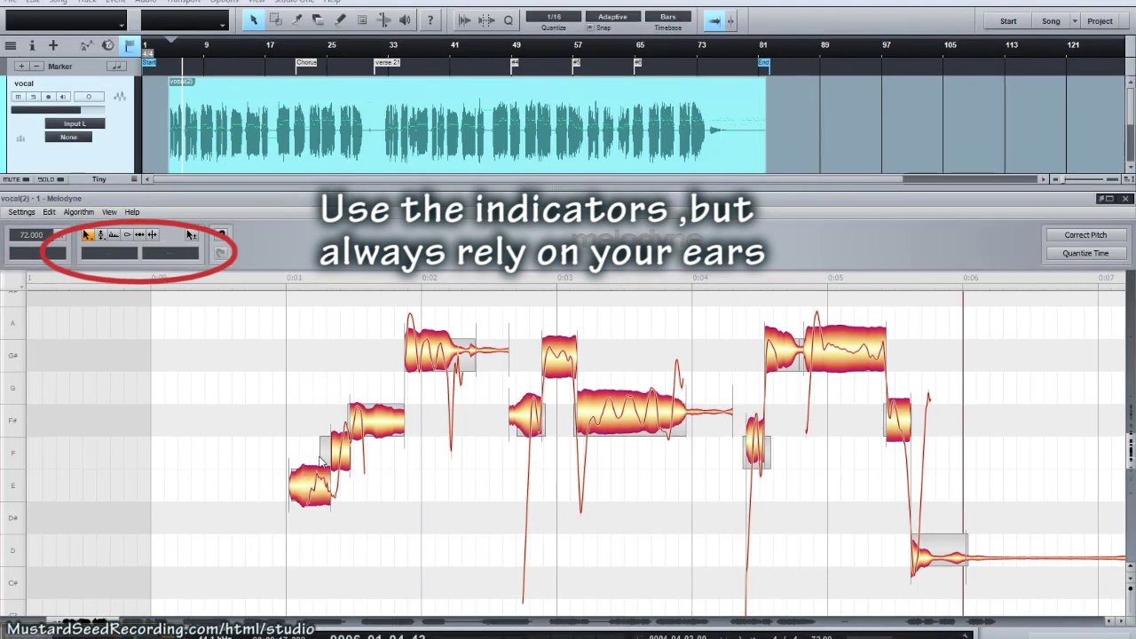
click(320, 492)
click(320, 493)
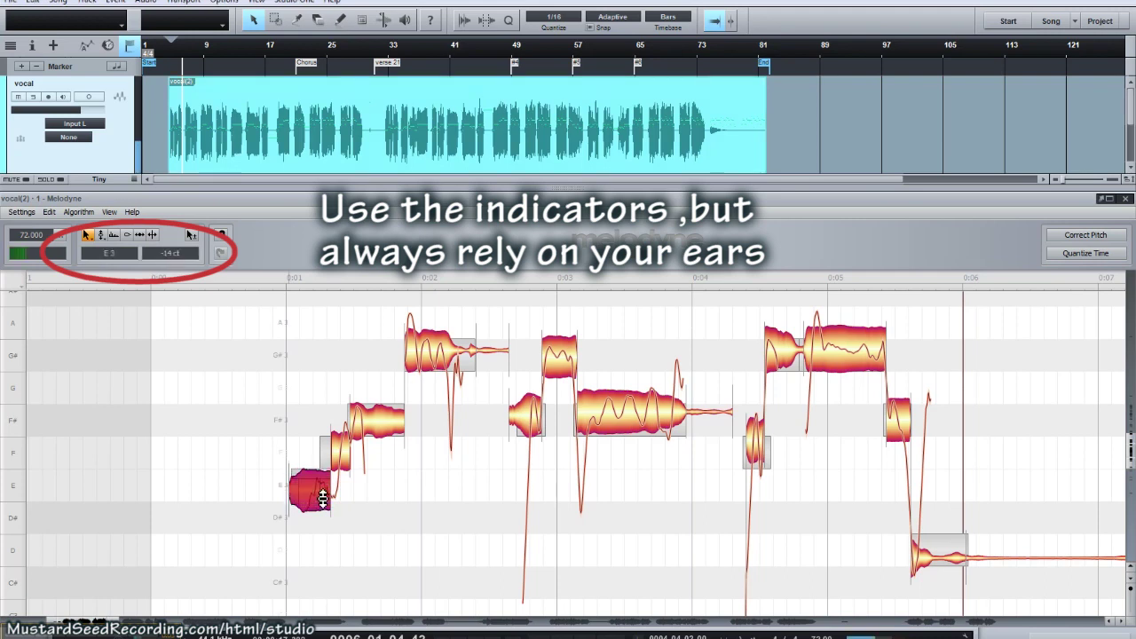
drag(324, 489, 326, 494)
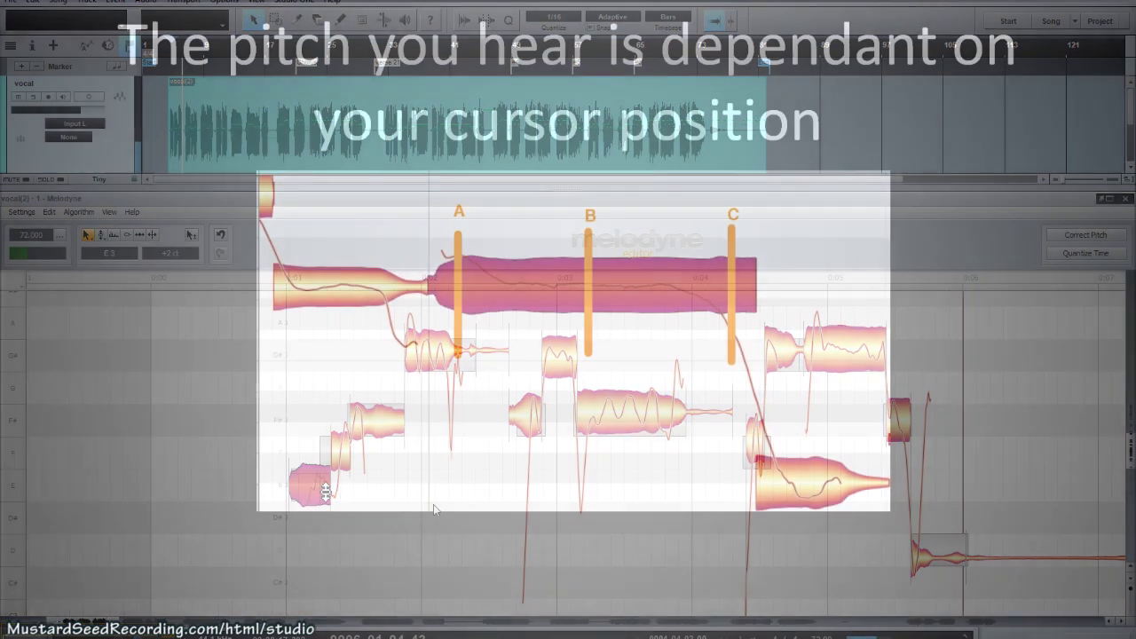
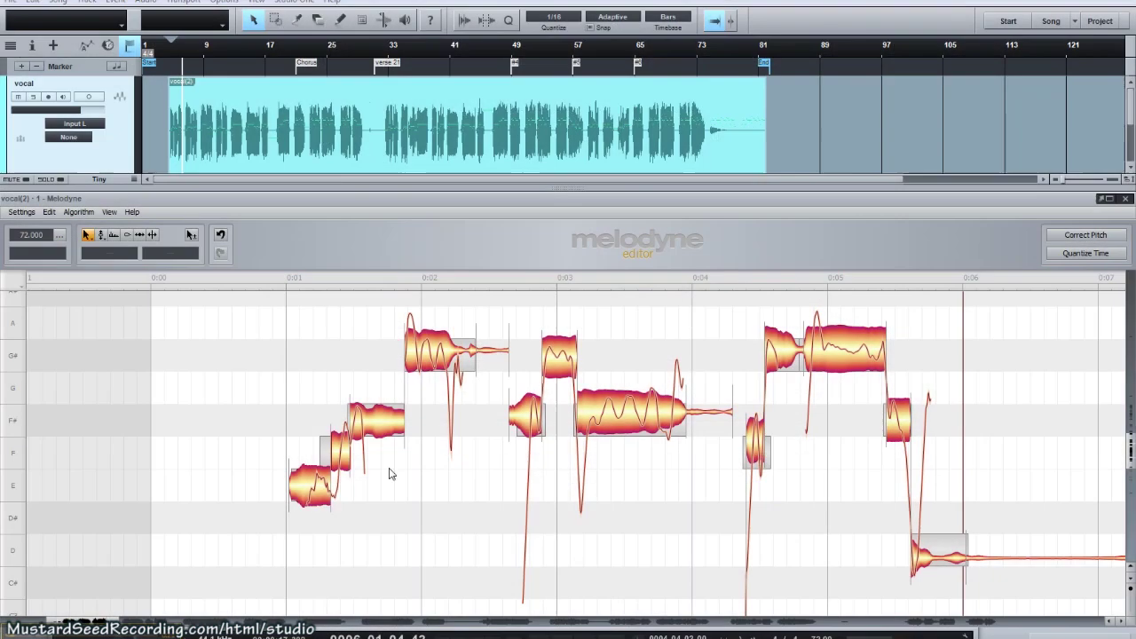
- Select the phrase's notes from the first E up to the low D, snap them to the nearest semitones with the Pitch Tool, and play back
drag(230, 312, 928, 528)
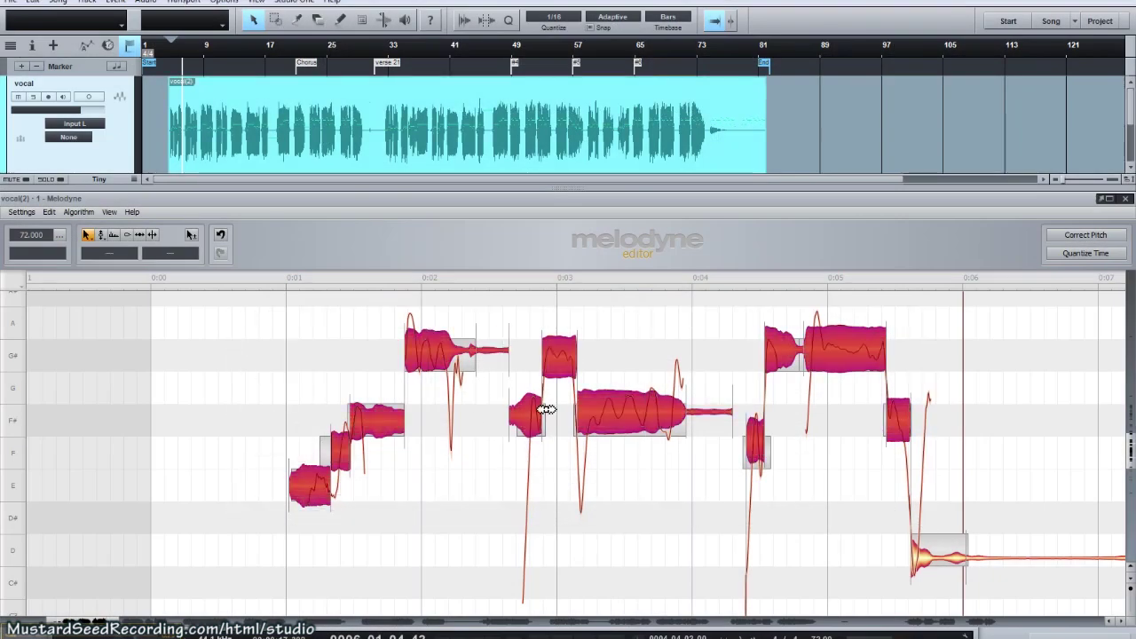
right_click(432, 358)
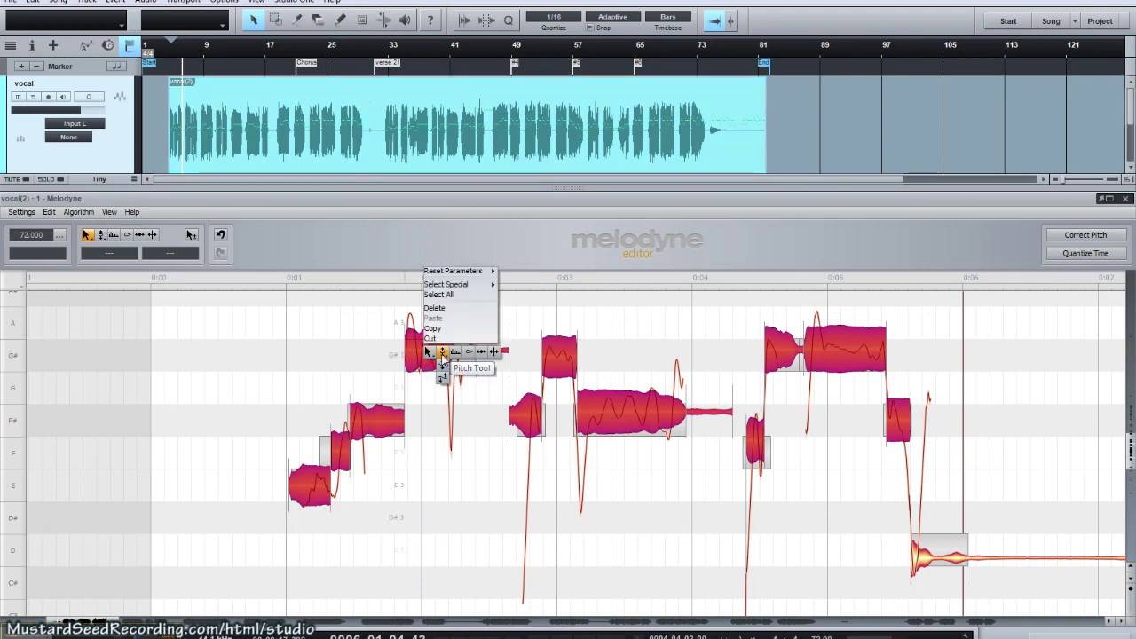
click(442, 354)
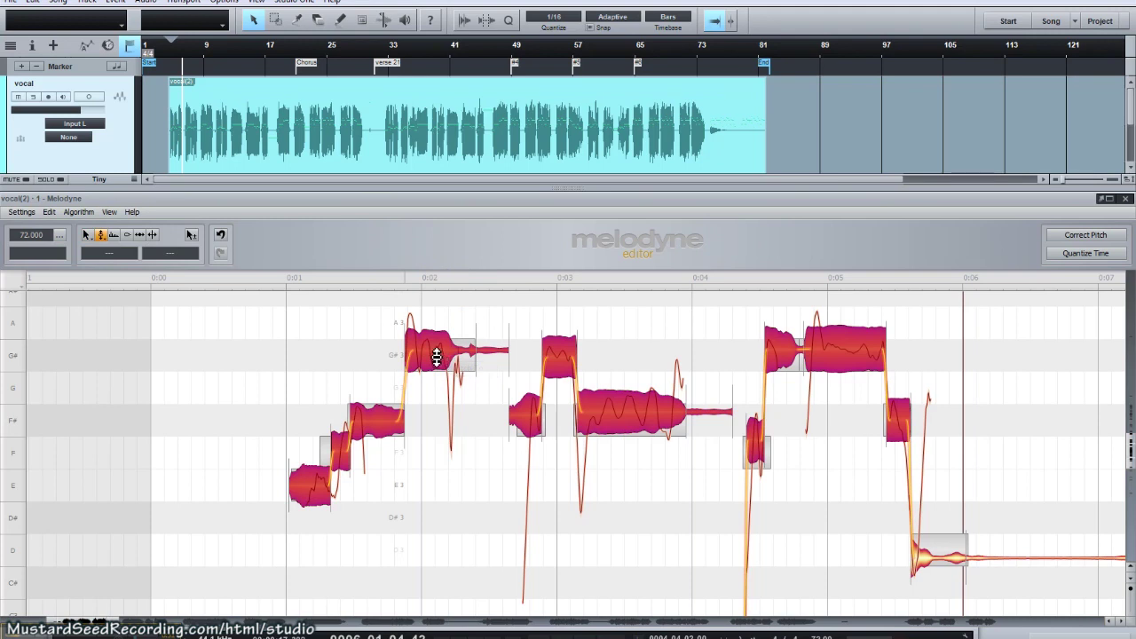
double_click(436, 357)
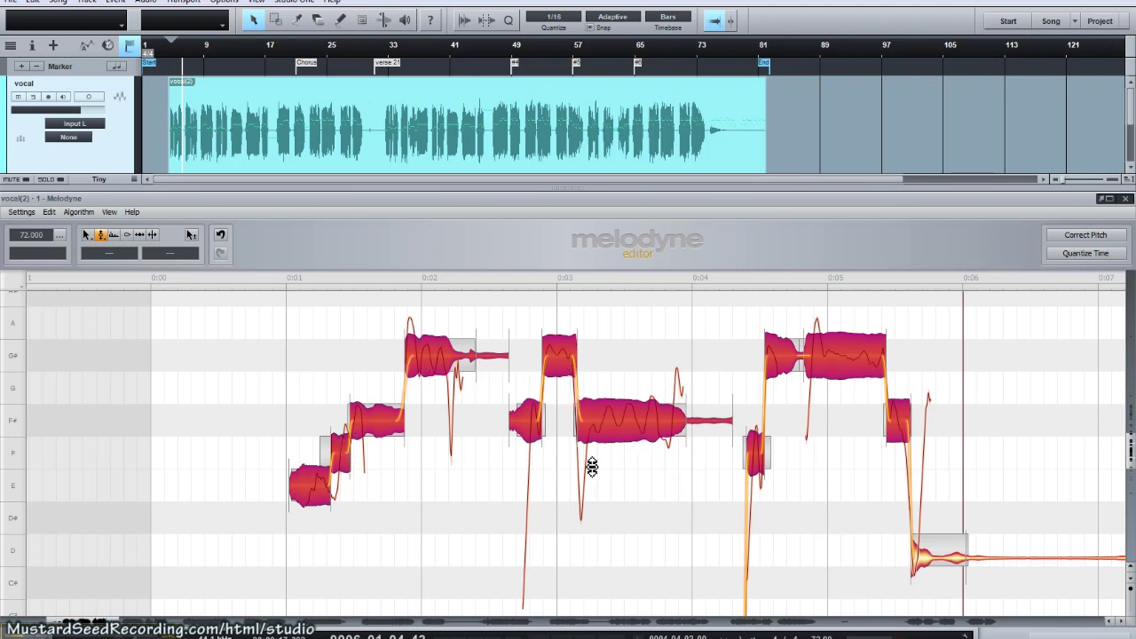
click(442, 505)
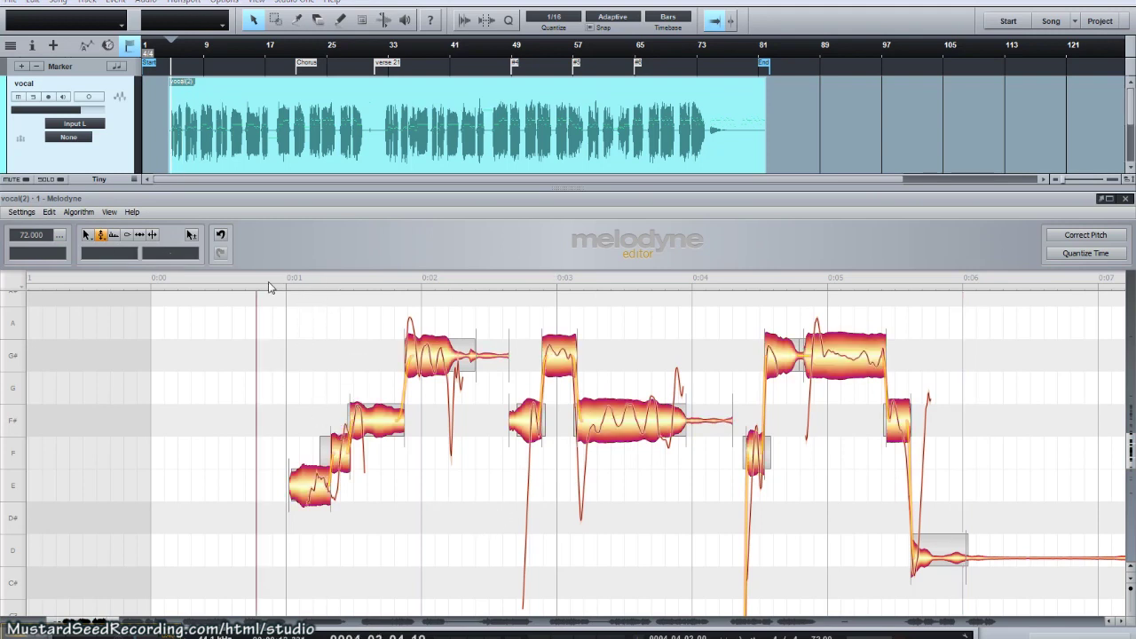
drag(261, 284, 958, 341)
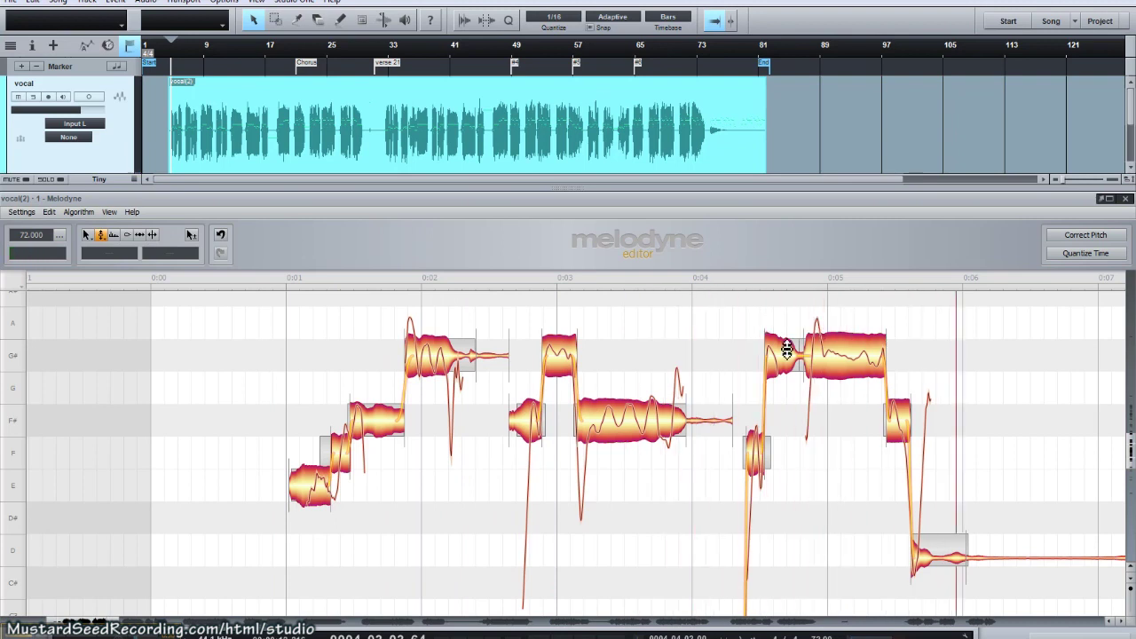
- Select the first E3 note, step the selection forward to the long F#3 note and back to the F3 note, and deselect
click(322, 479)
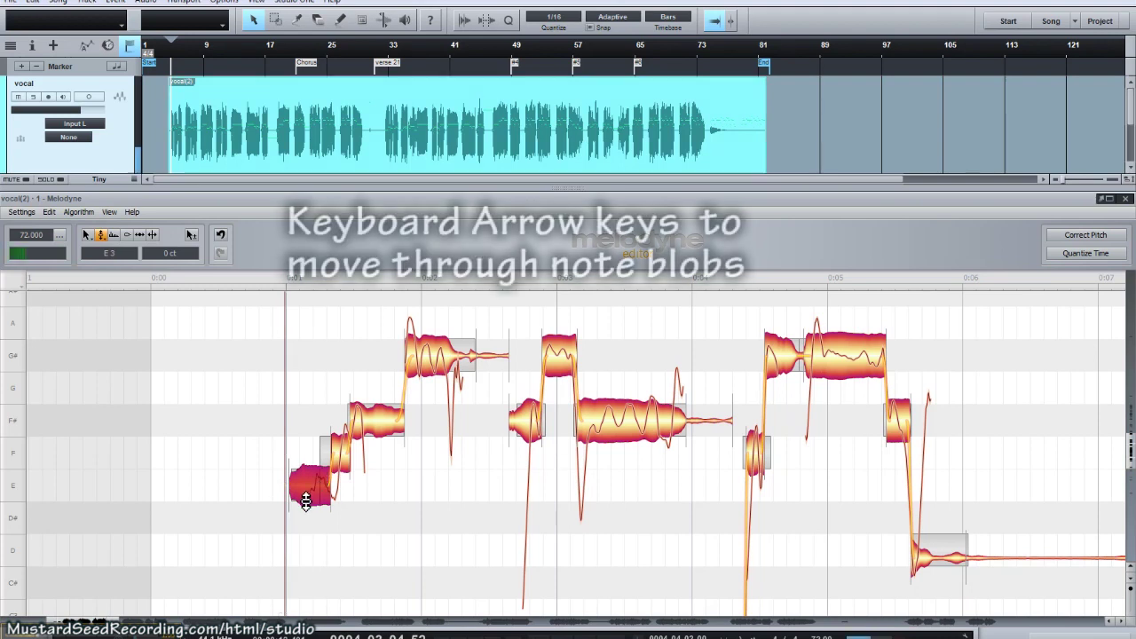
key(Right)
key(Right)
key(Right)
key(Right)
key(Right)
key(Right)
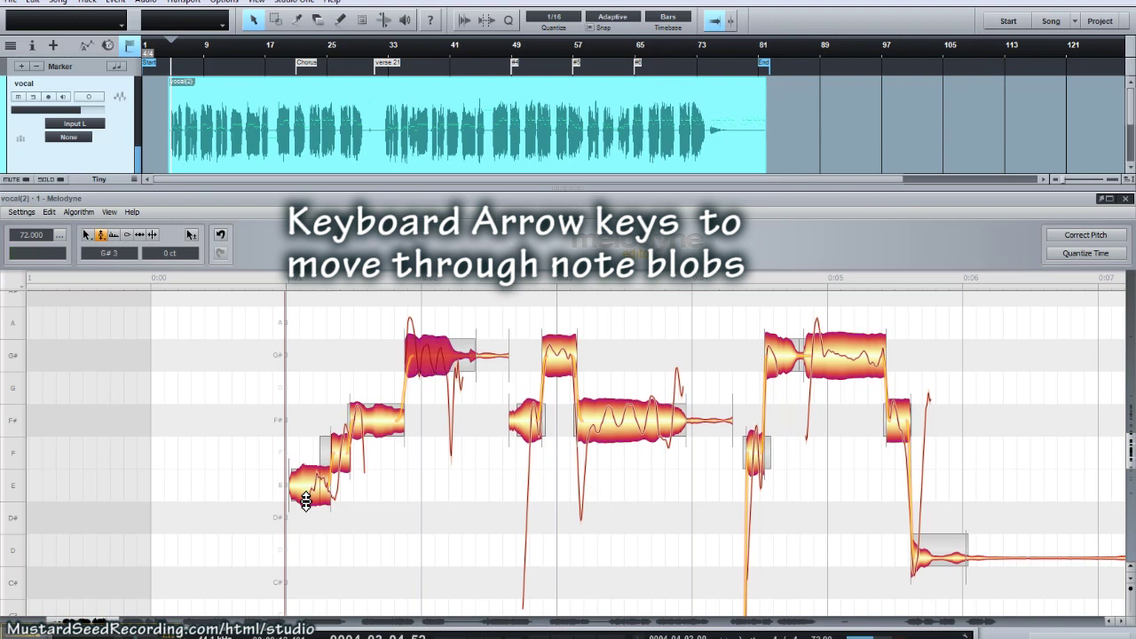
key(Right)
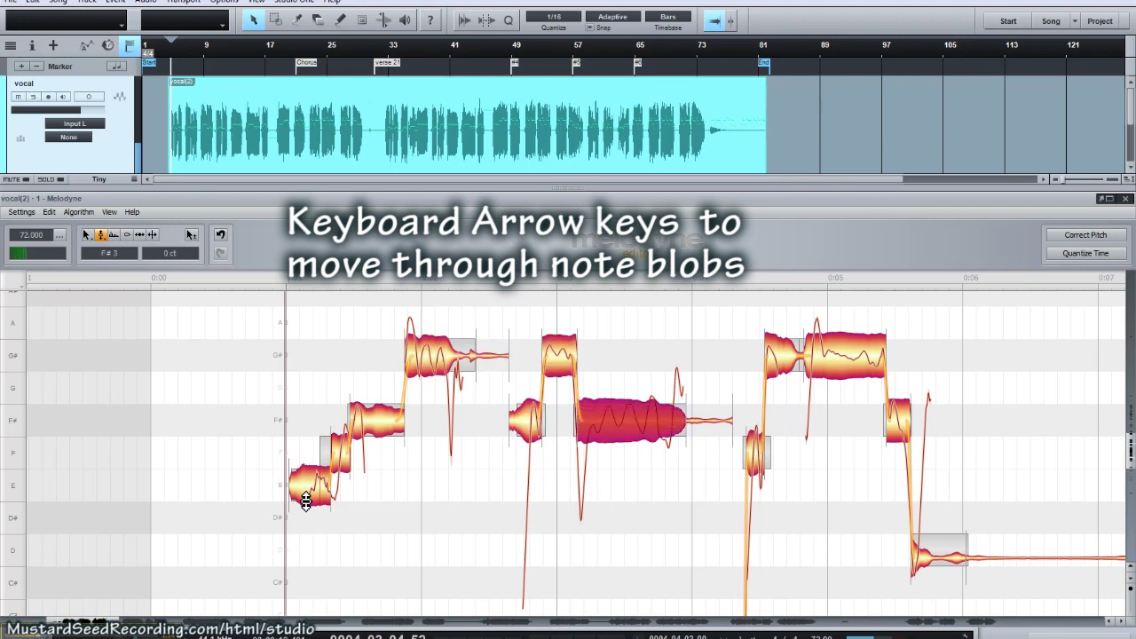
key(Left)
key(Left)
key(Left)
key(Left)
key(Left)
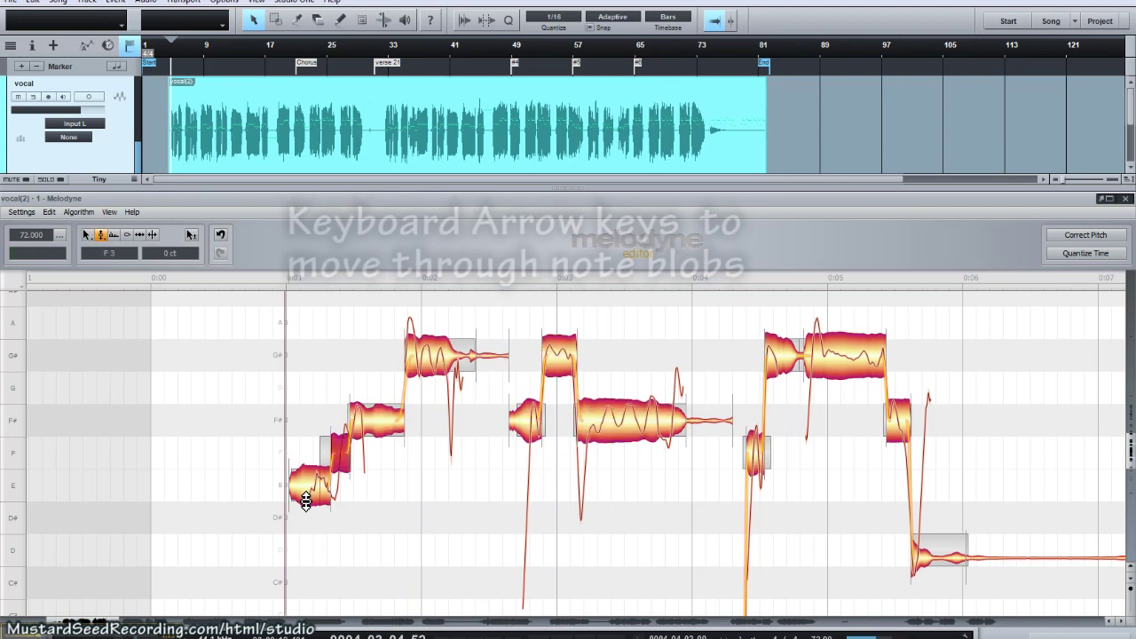
key(Down)
click(347, 526)
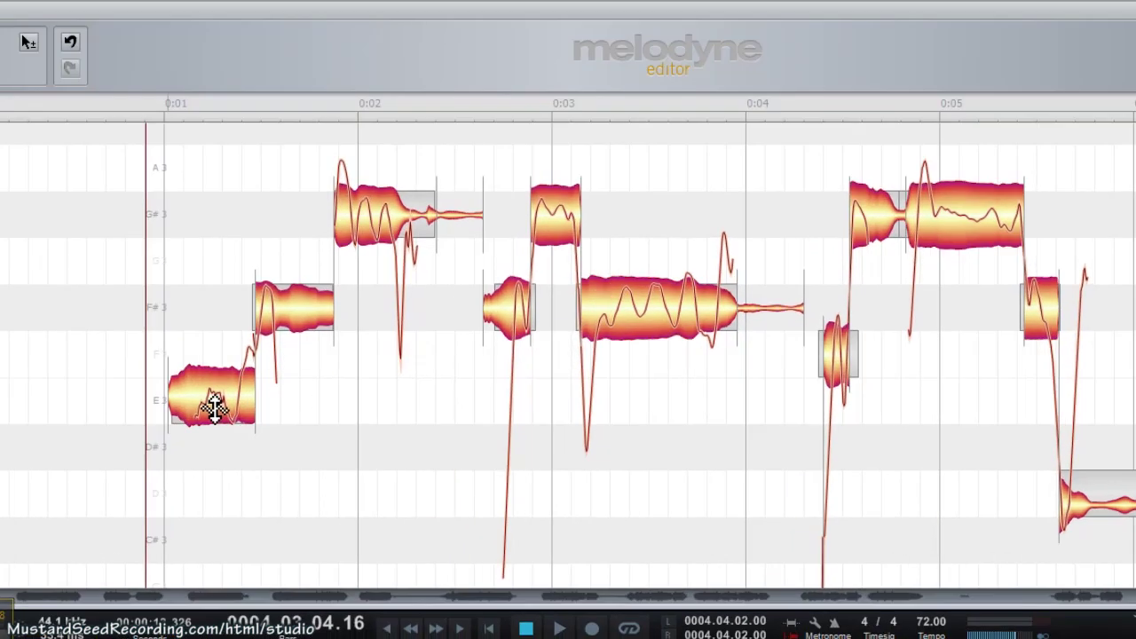
- Flatten the first E note's pitch curve with the Pitch Modulation Tool, play it back, and switch to the Pitch Drift Tool
right_click(320, 487)
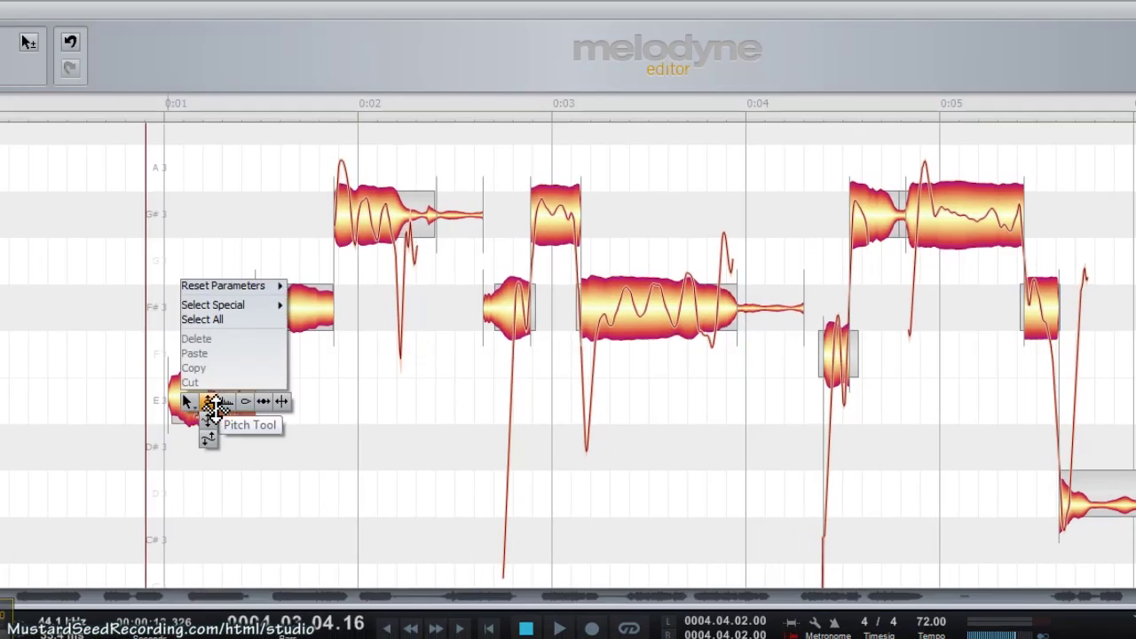
click(219, 409)
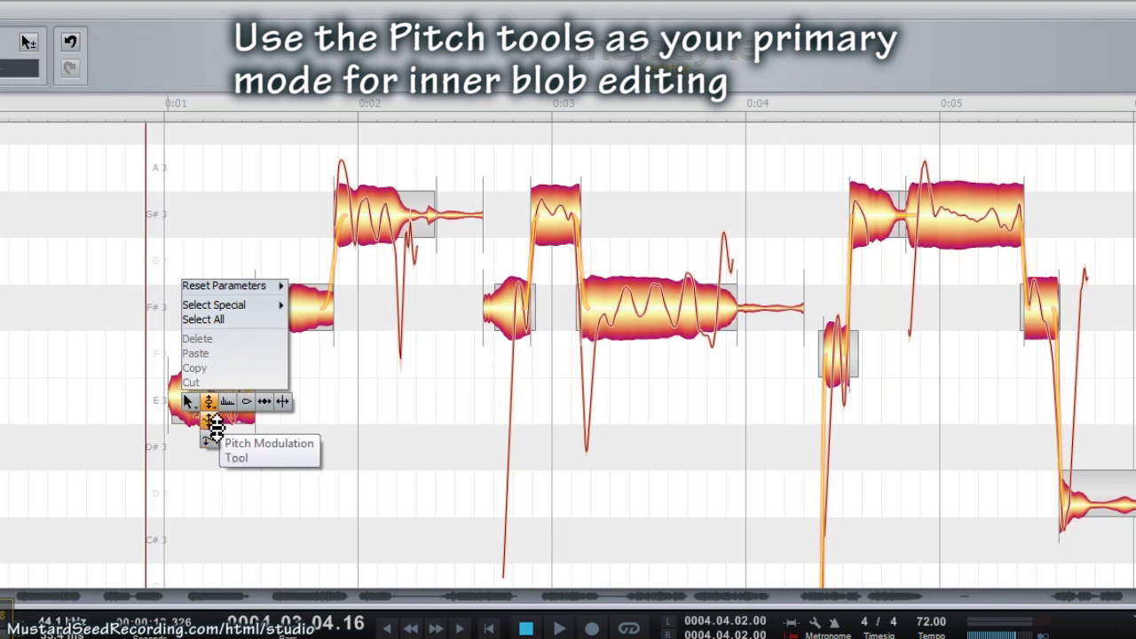
click(216, 426)
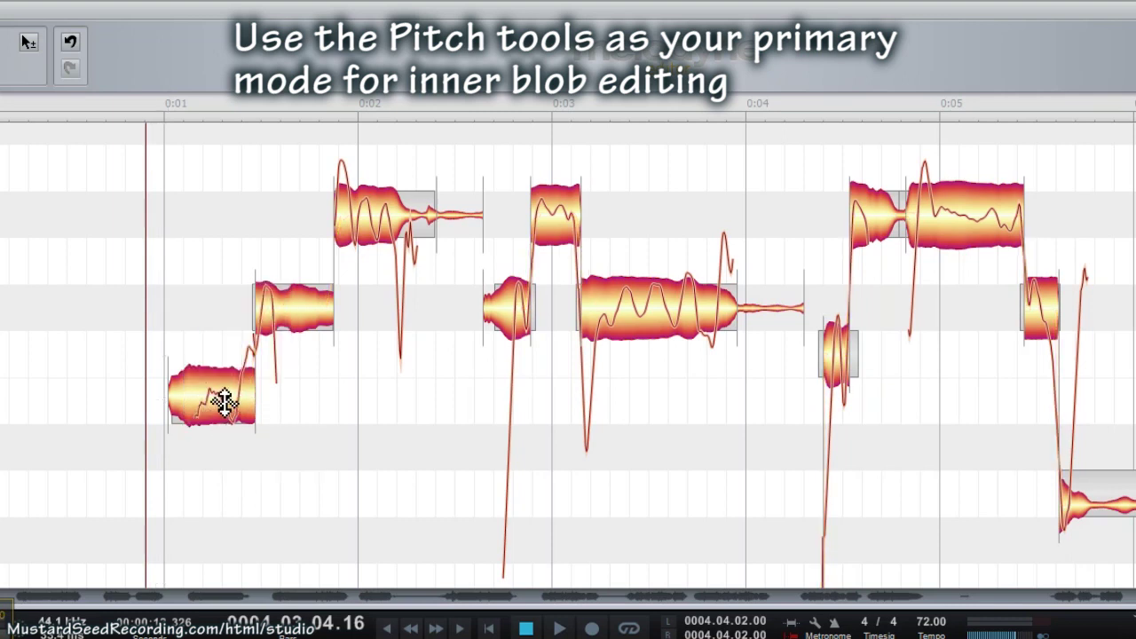
drag(222, 403, 249, 471)
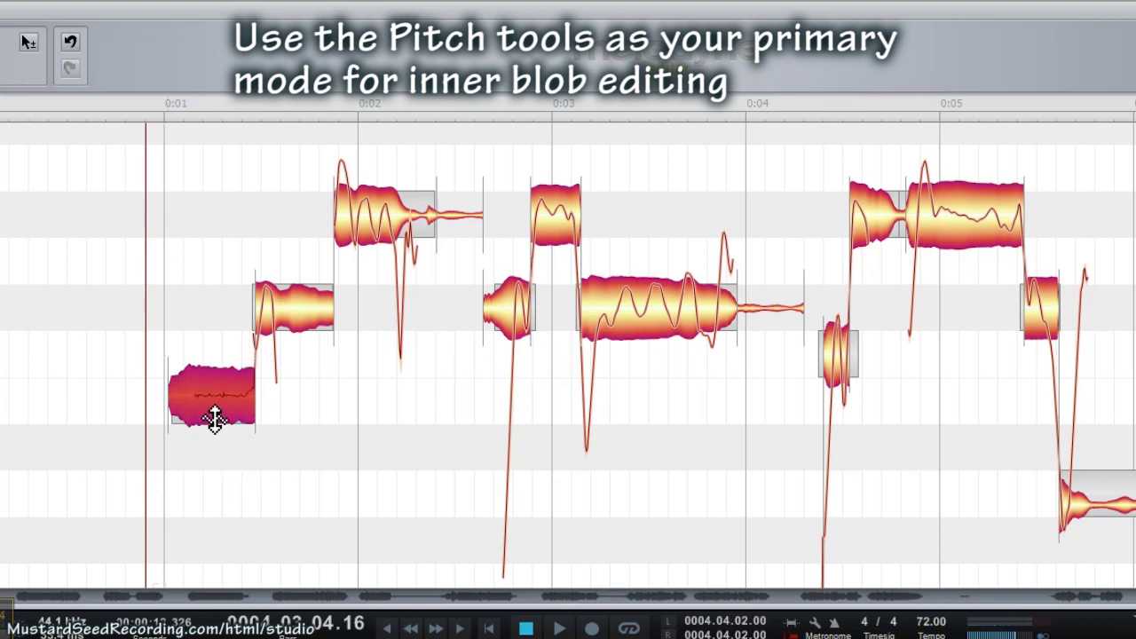
drag(254, 410, 247, 412)
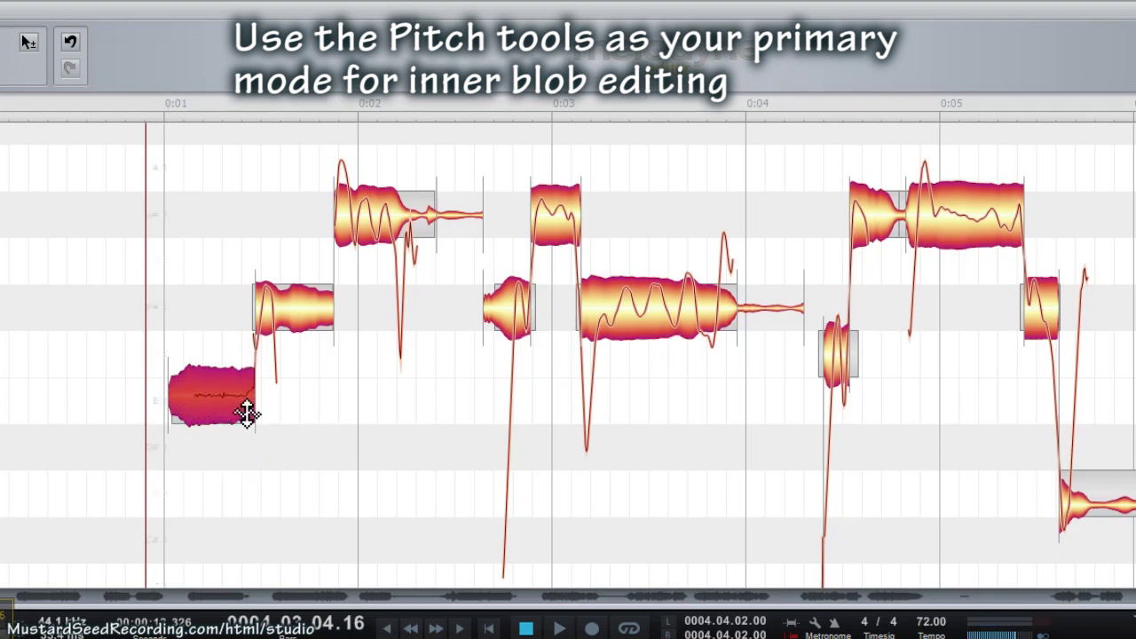
key(space)
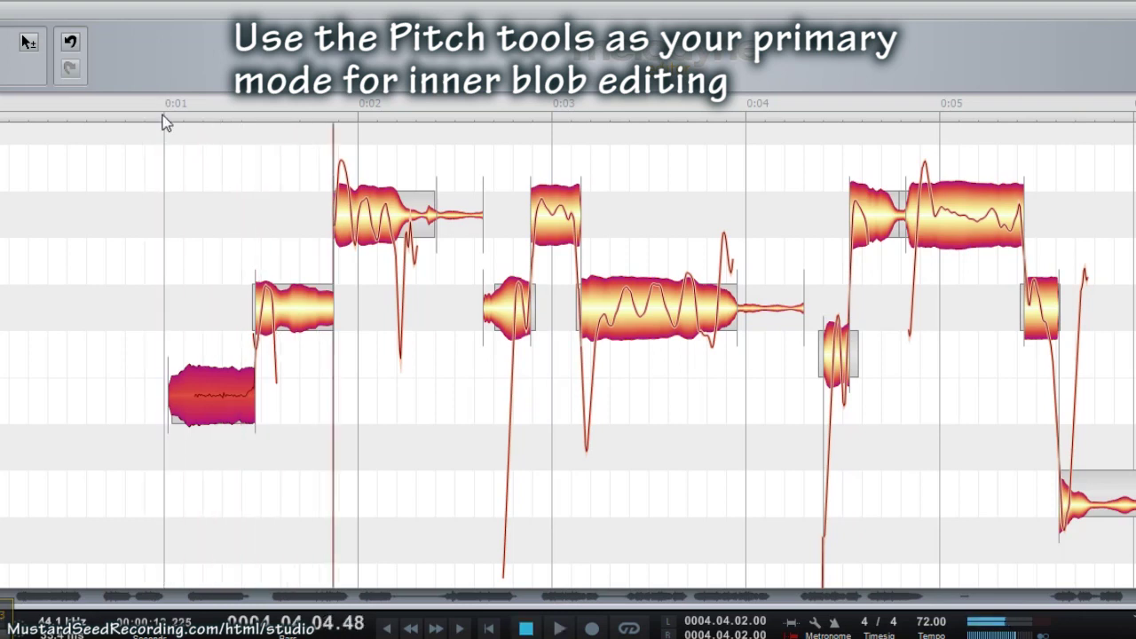
right_click(228, 414)
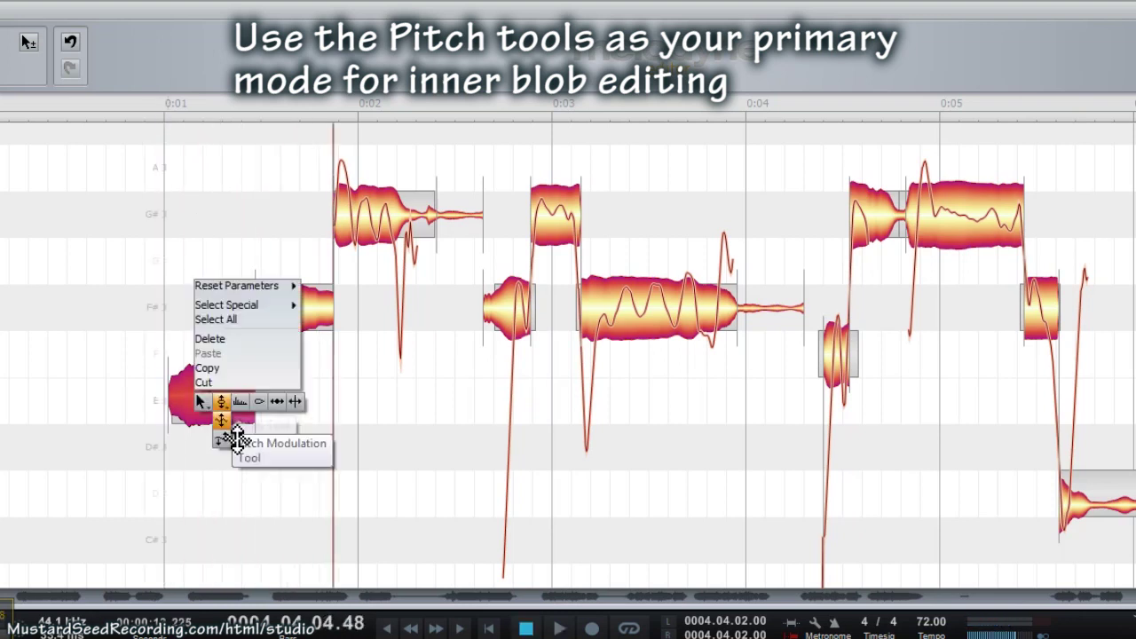
click(229, 444)
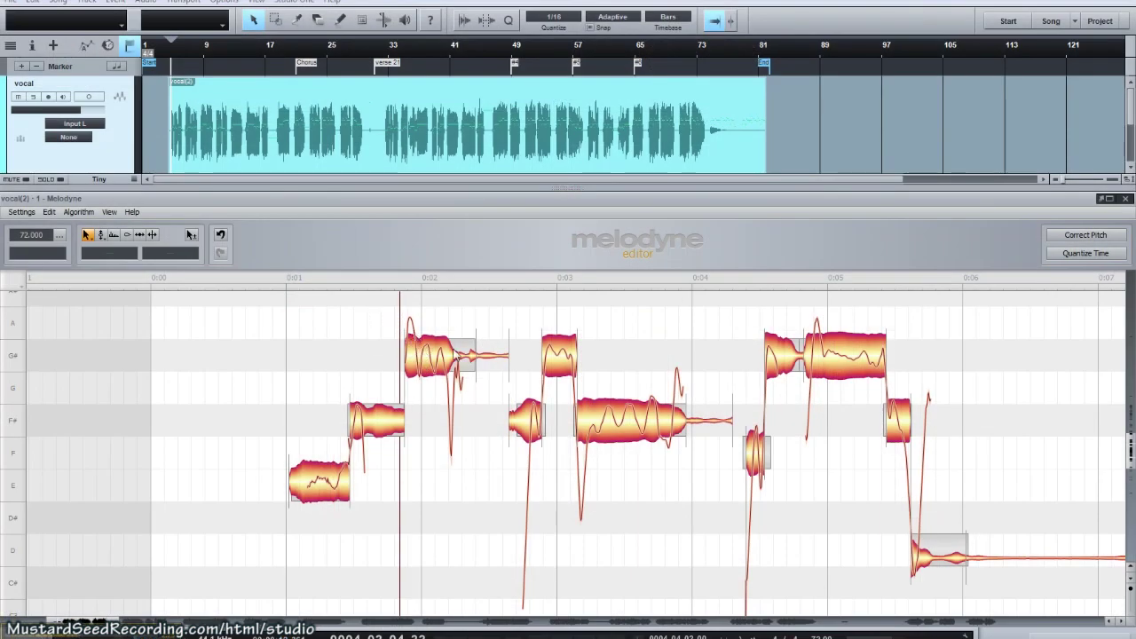
- Scrub through the G#3 note near 0:02 and reduce its pitch modulation to 45%
drag(399, 290, 438, 287)
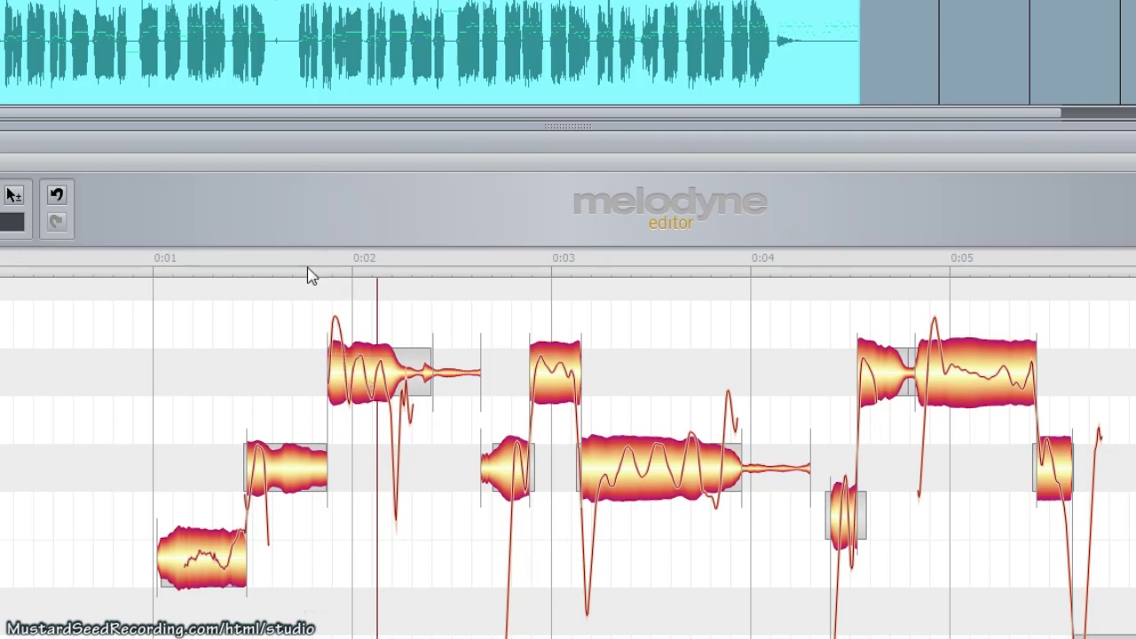
drag(338, 264, 370, 275)
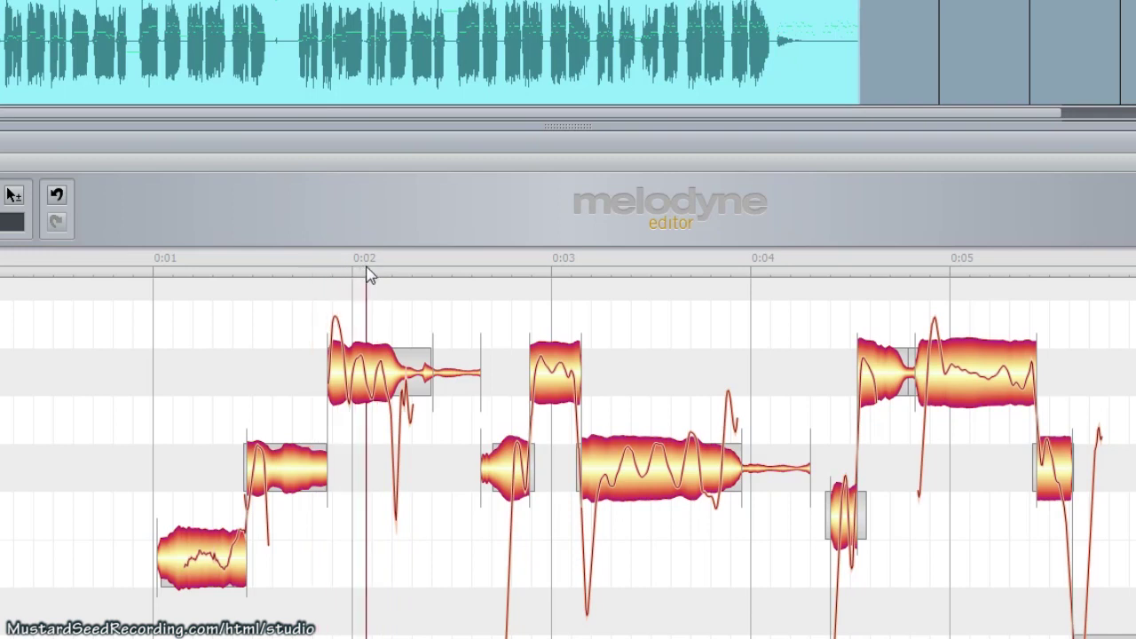
click(358, 379)
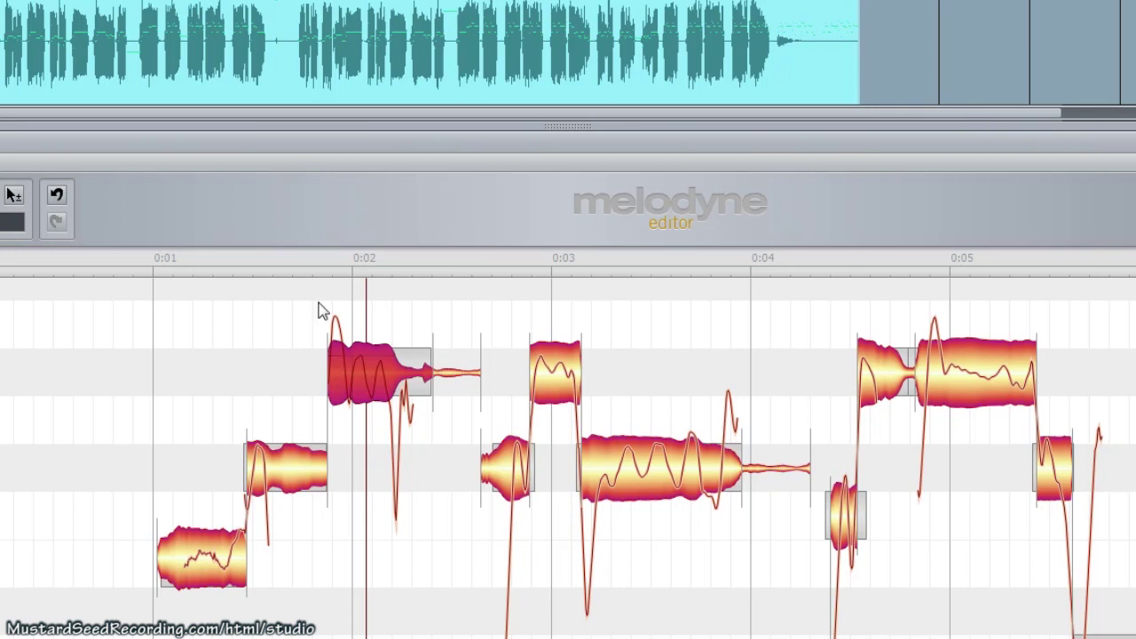
right_click(362, 382)
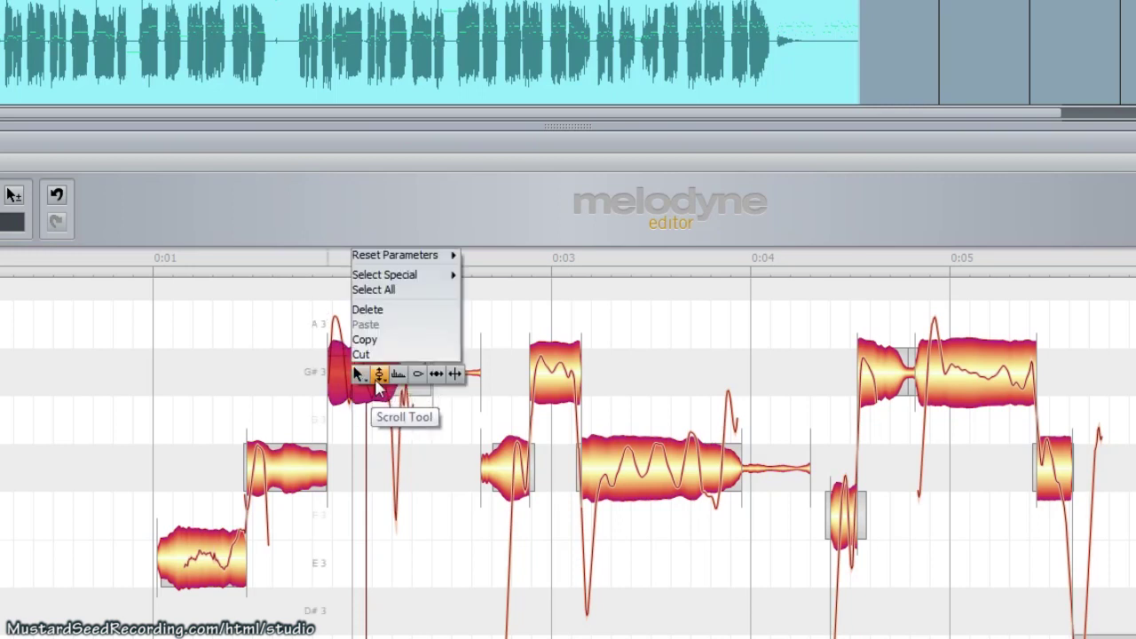
click(379, 374)
drag(362, 376, 378, 435)
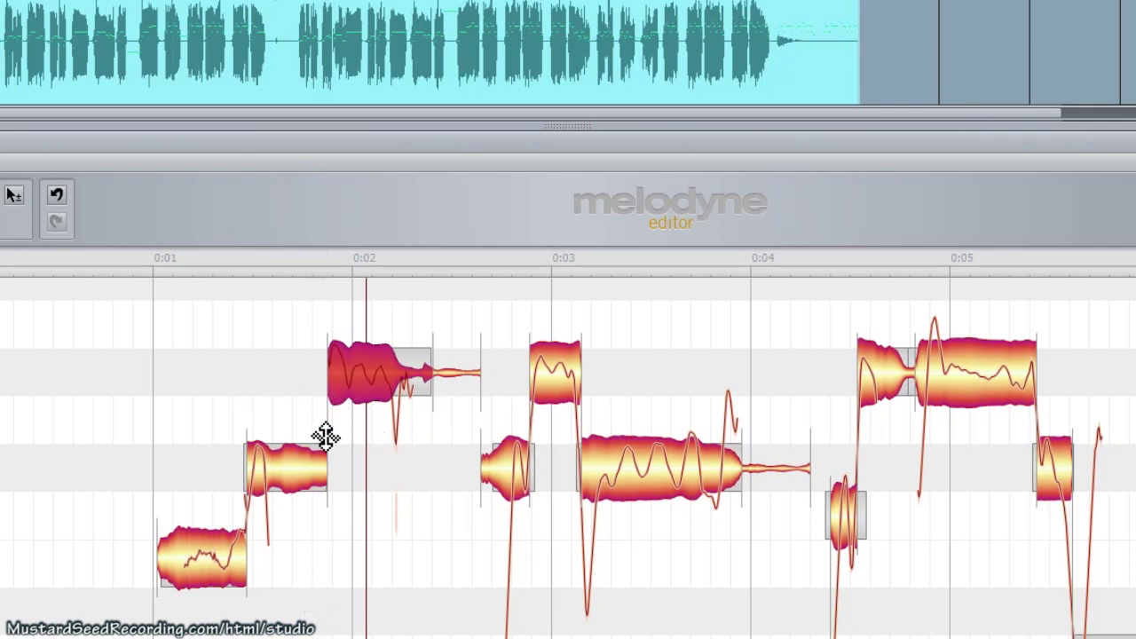
drag(373, 373, 418, 385)
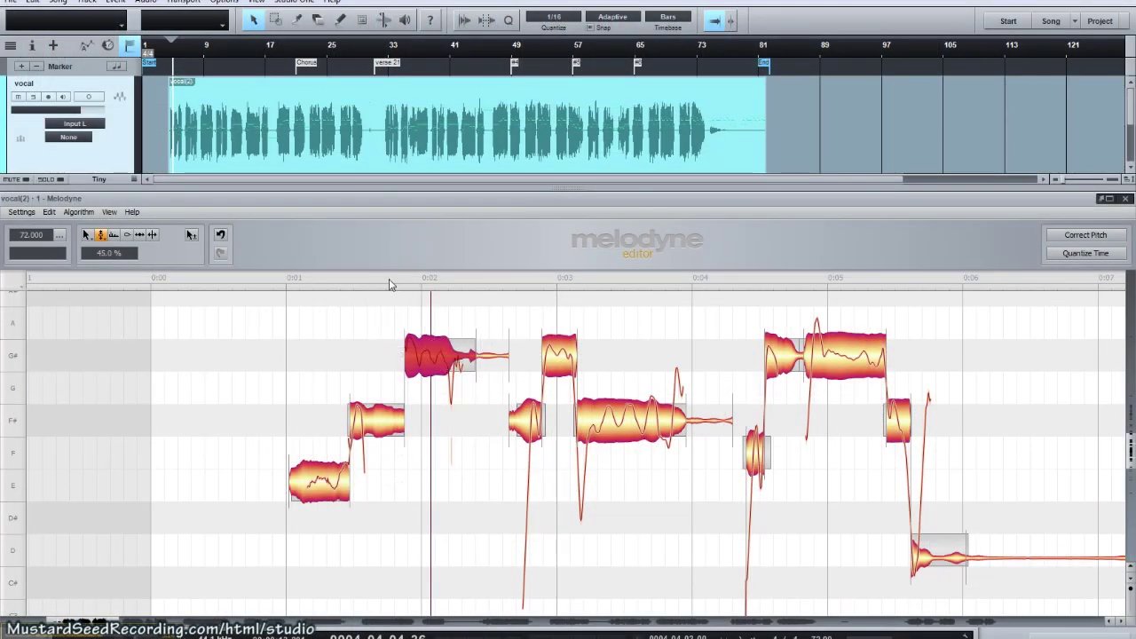
- Play back the edited G#3 note repeatedly, starting just before 0:02
click(387, 281)
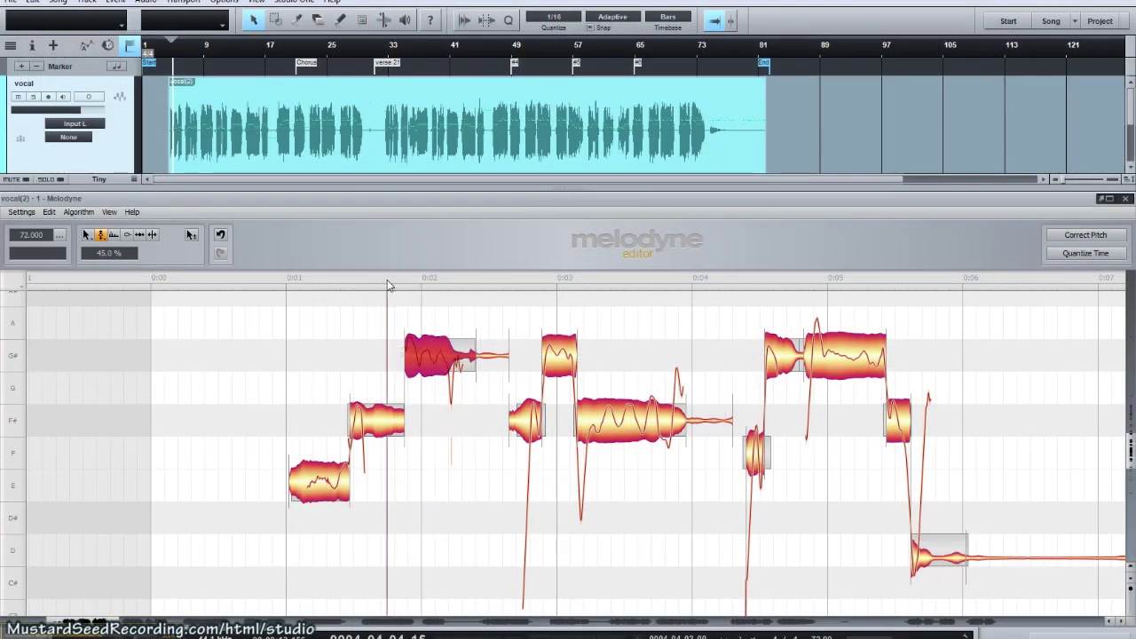
click(388, 280)
click(387, 282)
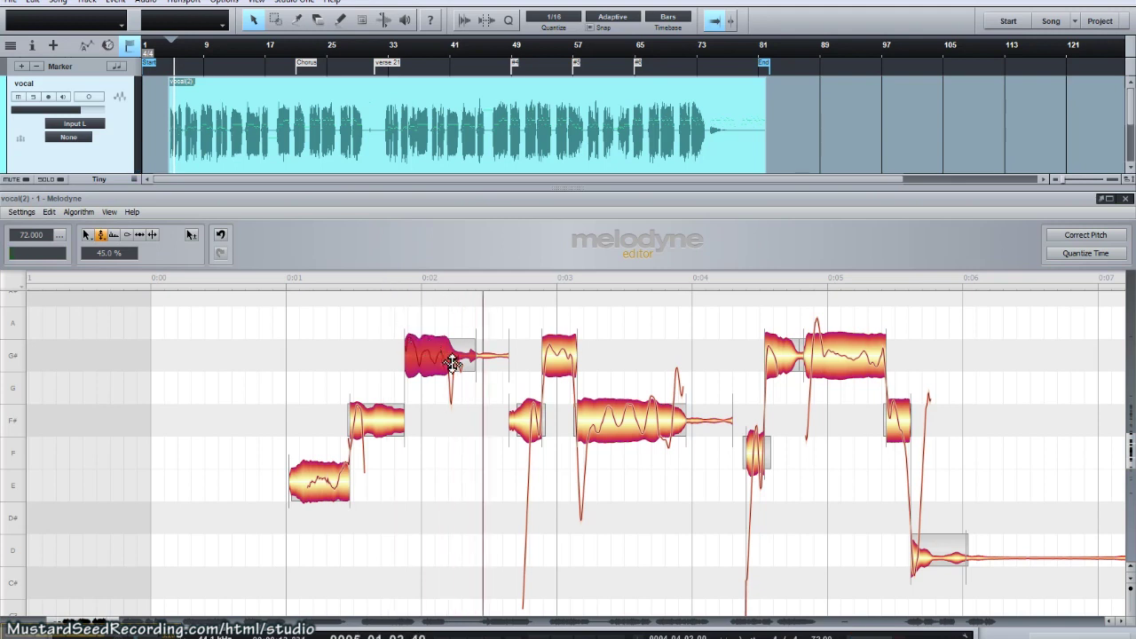
click(386, 280)
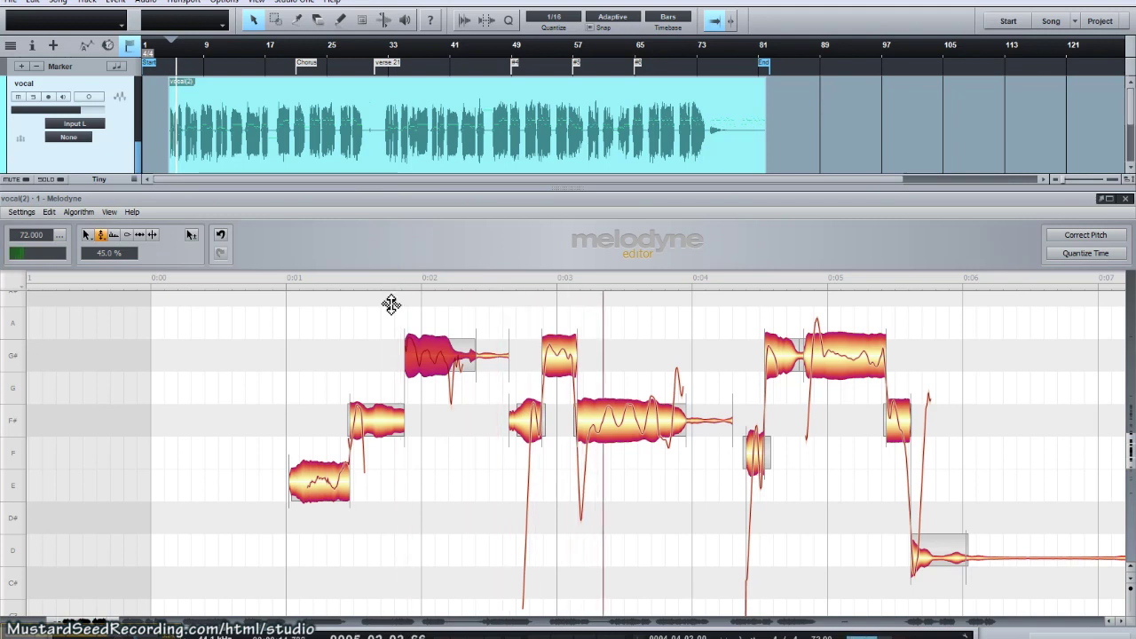
- Set the pitch drift of the long F#3 note after 0:03 to -57% and play it back from 0:03
click(615, 438)
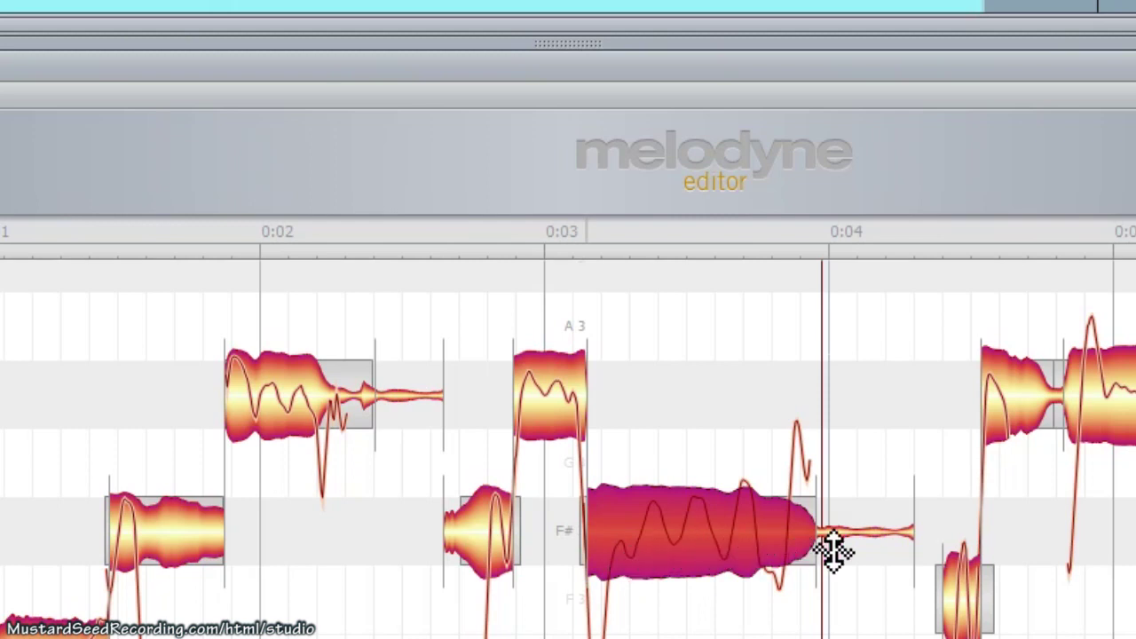
right_click(667, 552)
click(668, 605)
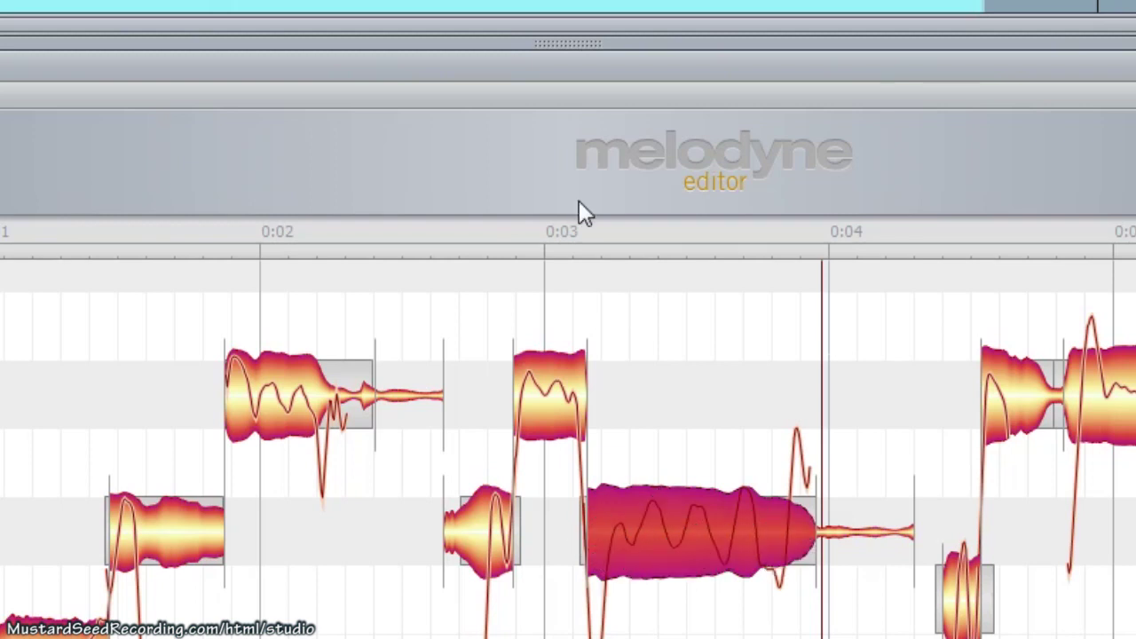
click(547, 241)
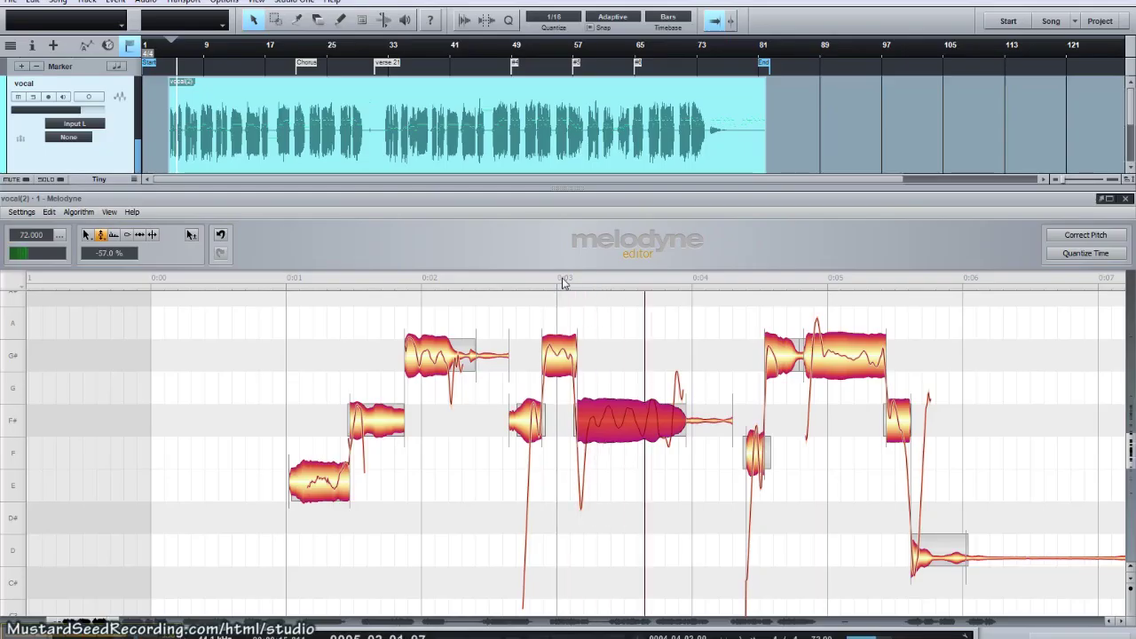
click(565, 277)
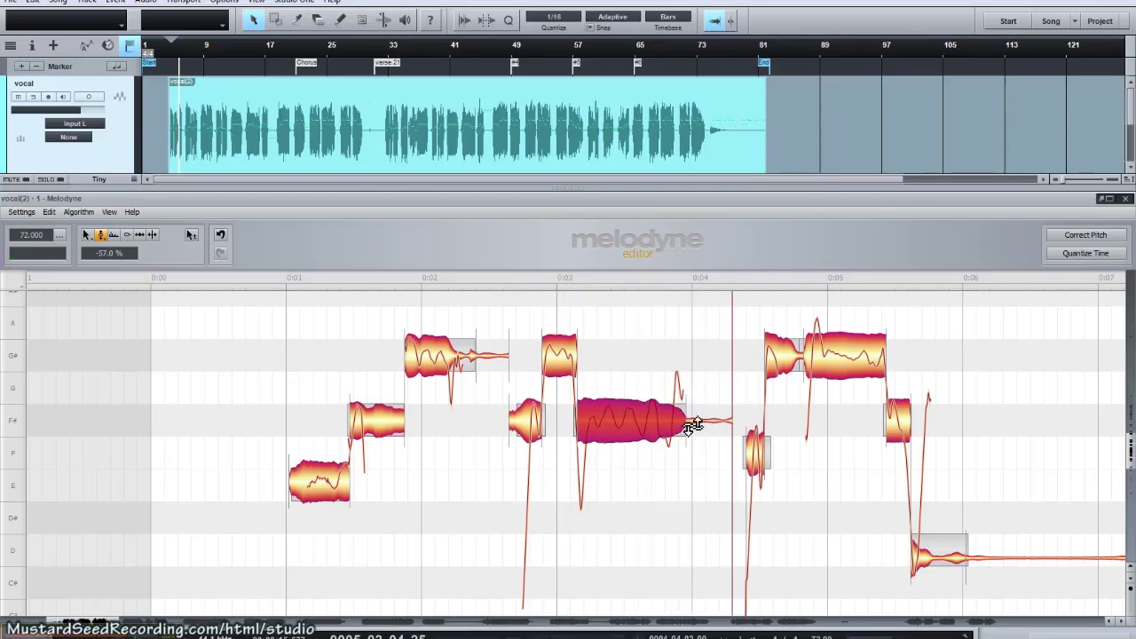
- Set the pitch modulation of the long F#3 note after 0:03 to 82% and play back the phrase
right_click(641, 426)
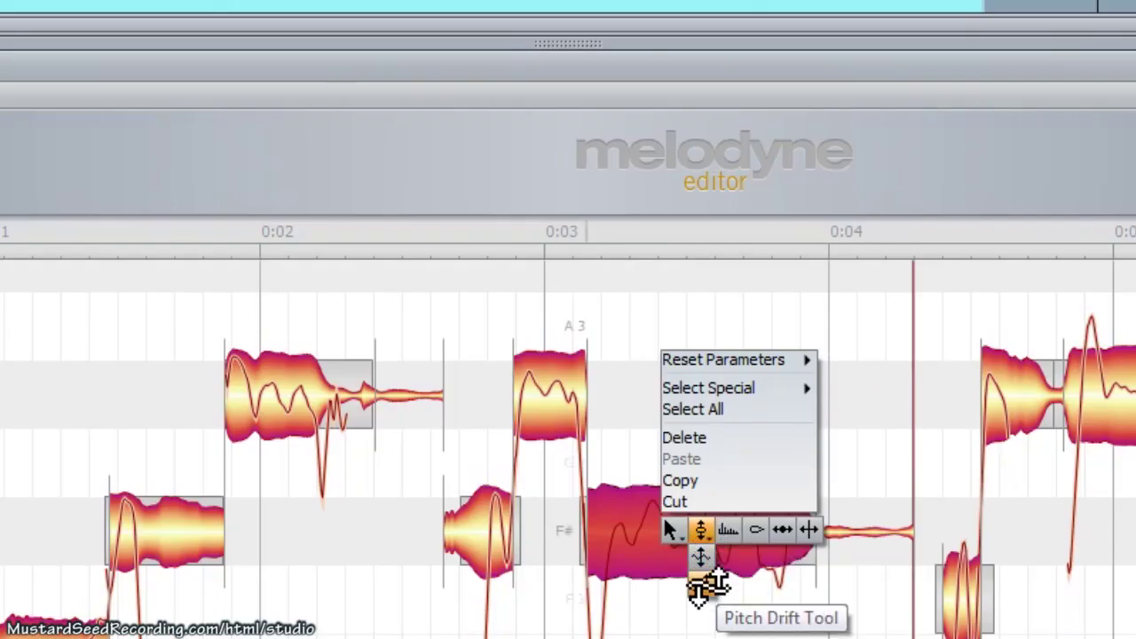
click(634, 442)
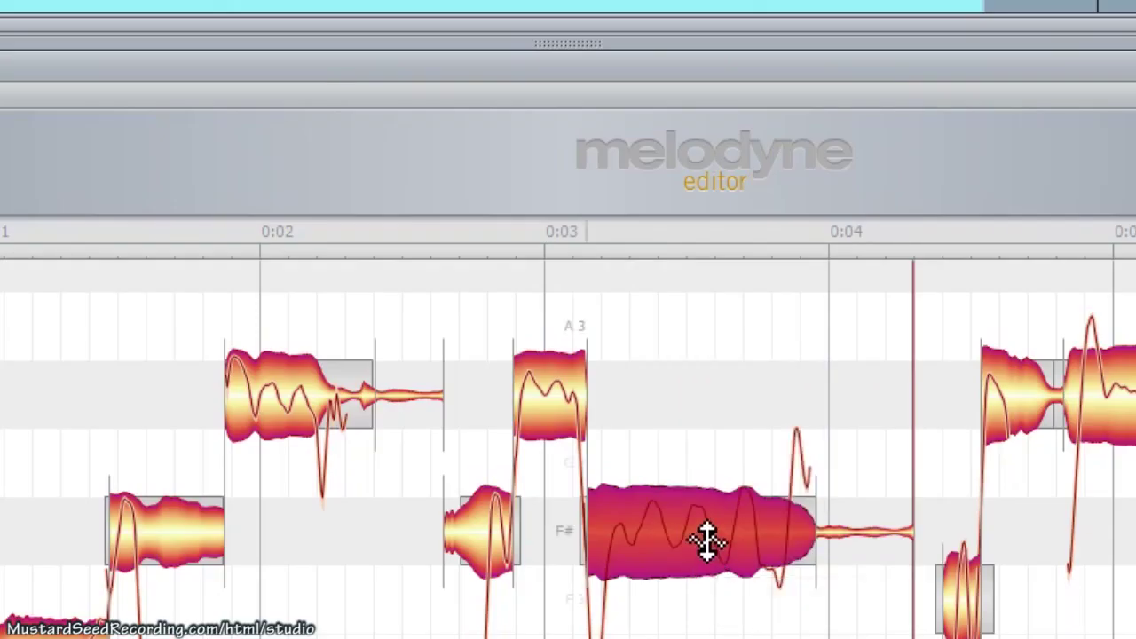
drag(707, 538, 712, 572)
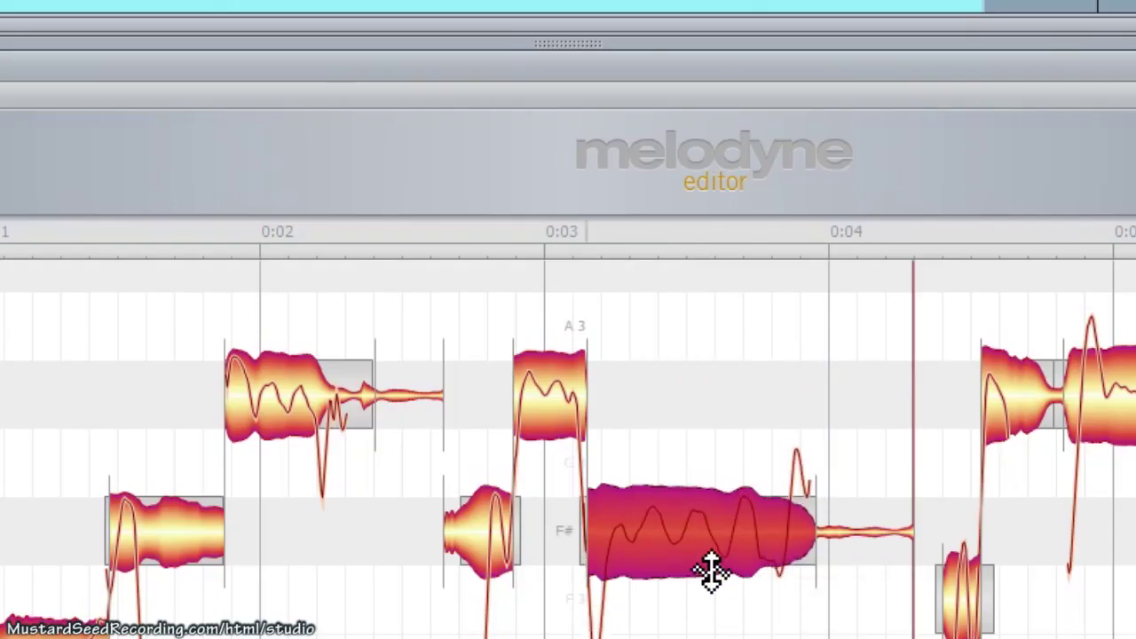
click(532, 238)
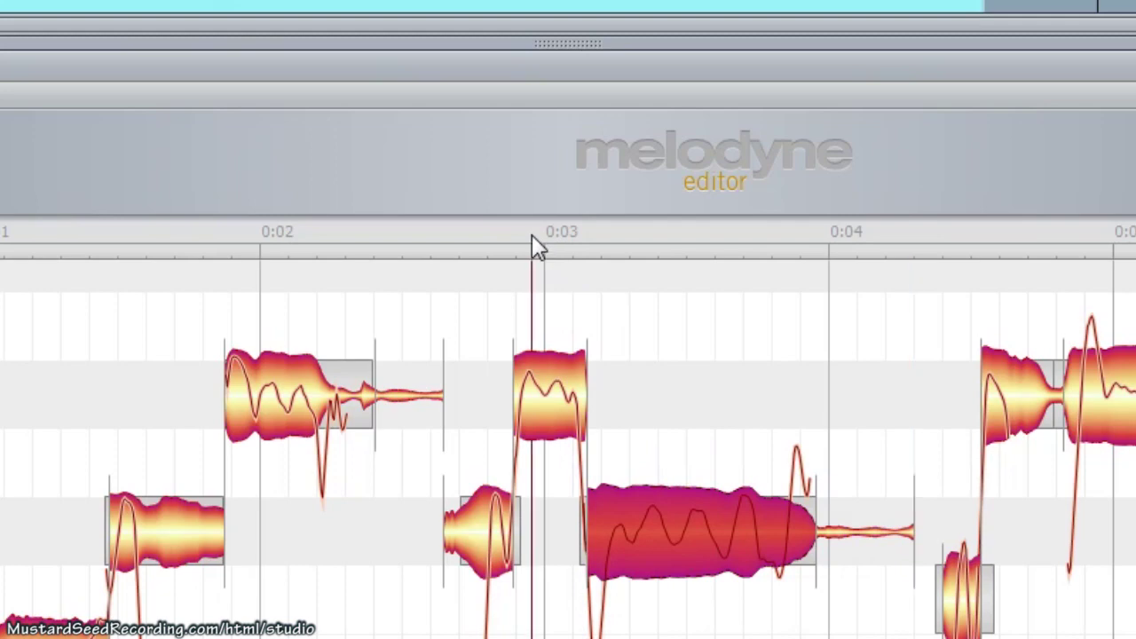
key(space)
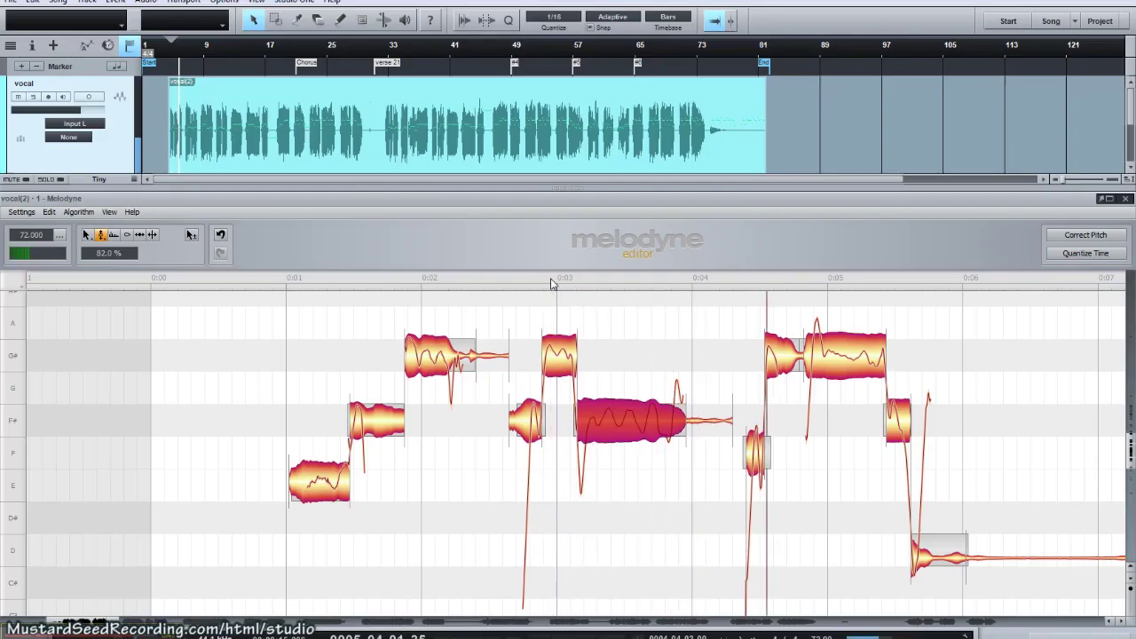
click(265, 277)
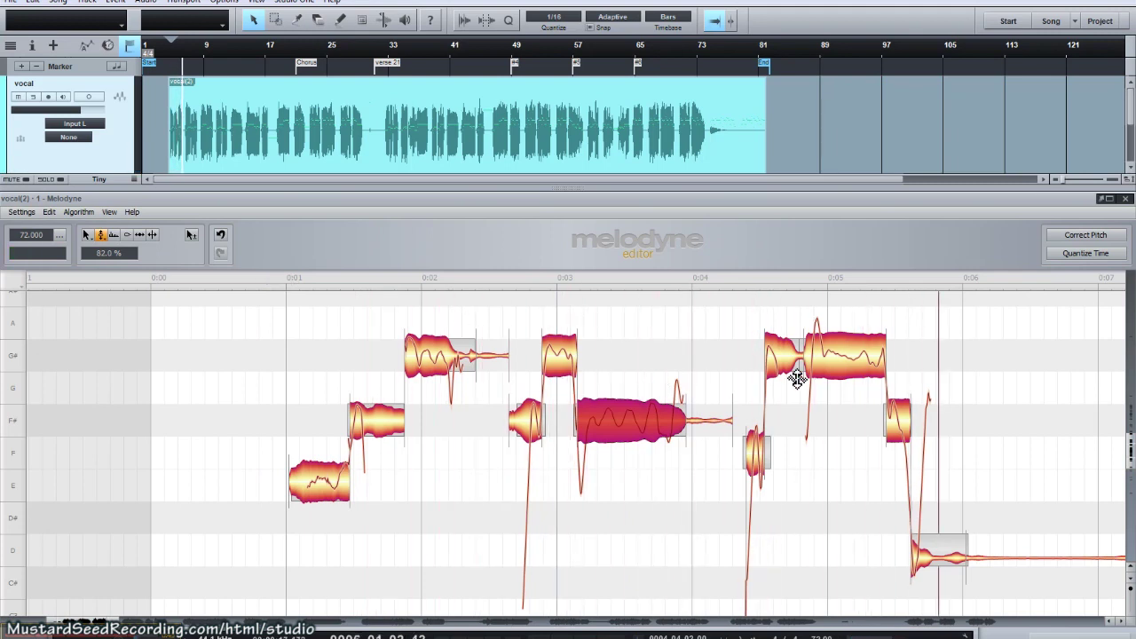
- Reduce the pitch modulation of the long G#3 note around 0:05, set its pitch drift to -171%, and play back from about 0:01
click(827, 364)
right_click(826, 366)
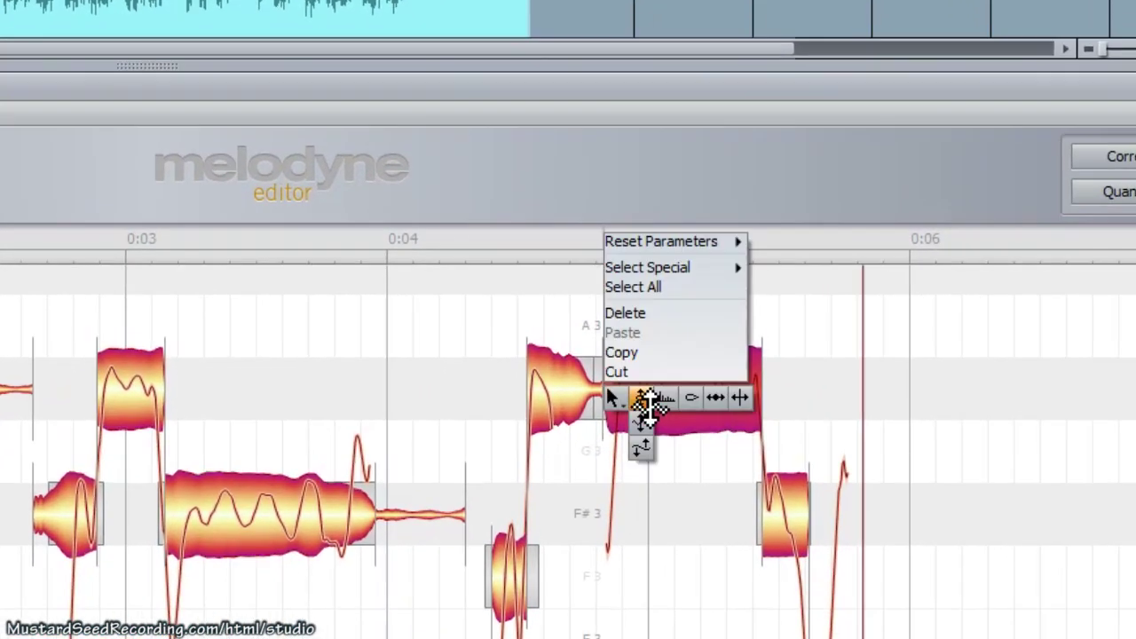
mouse_move(652, 403)
mouse_down()
mouse_move(671, 458)
mouse_move(663, 406)
mouse_up()
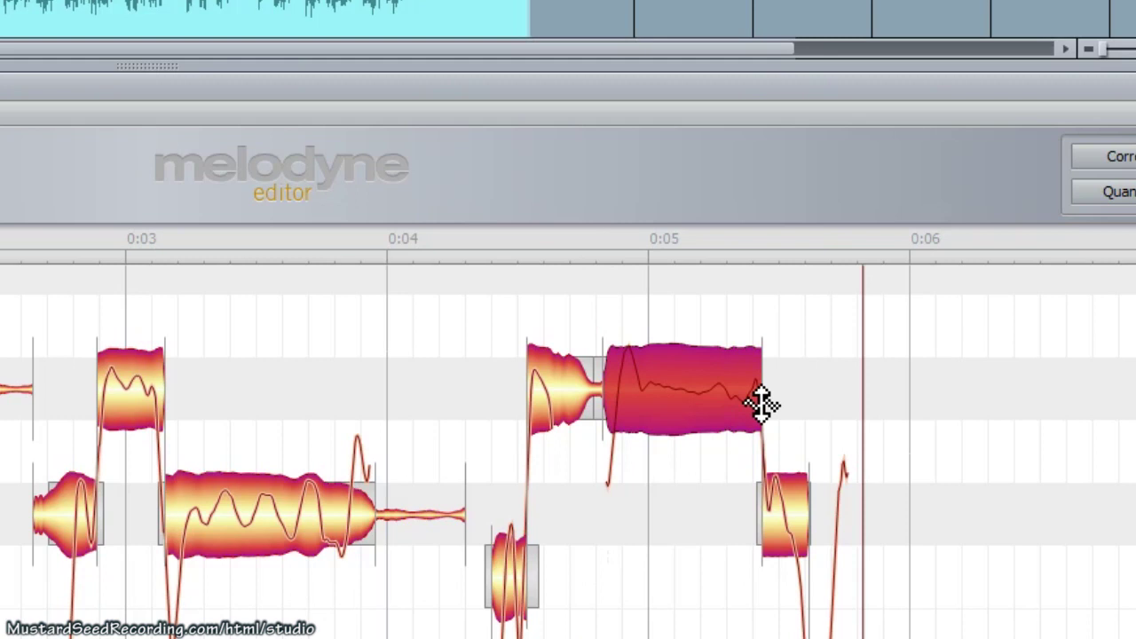
right_click(664, 403)
click(660, 444)
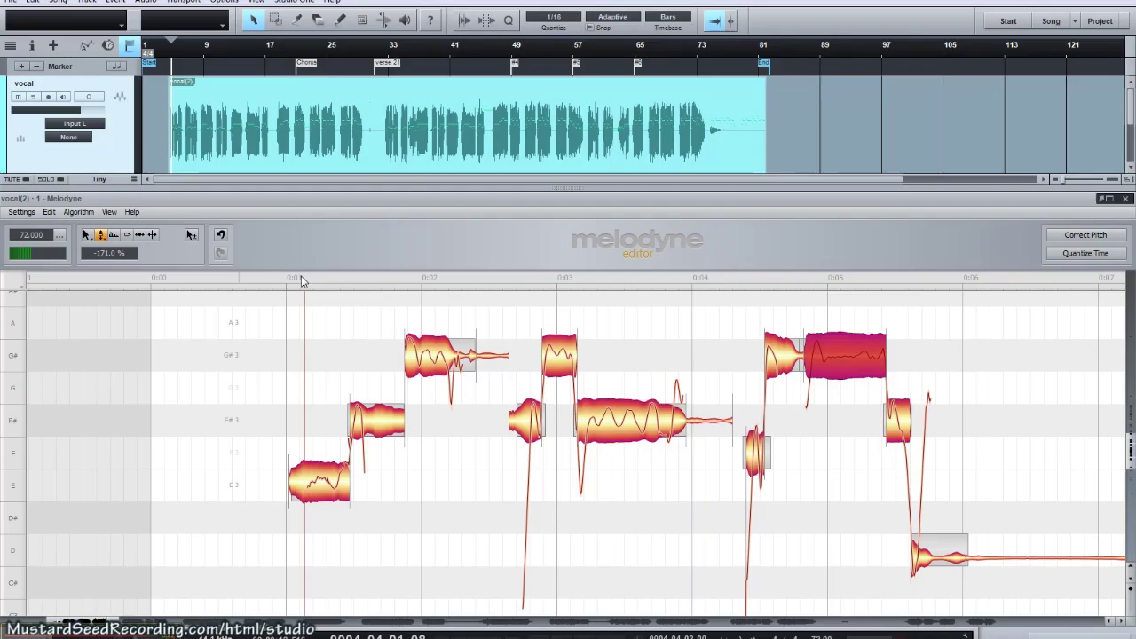
click(301, 277)
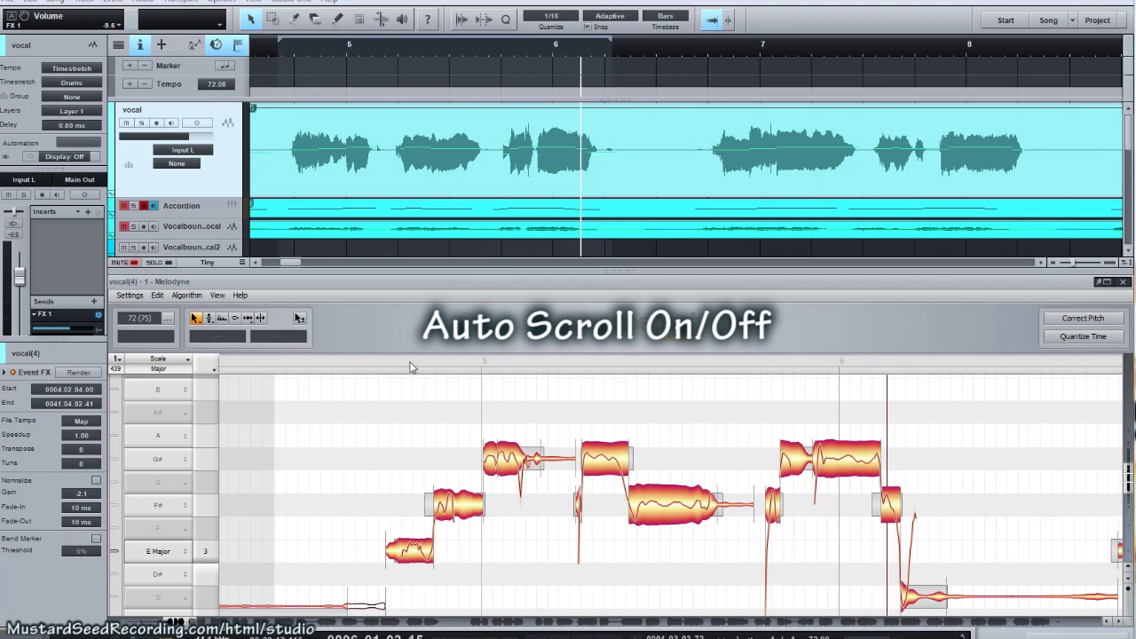
- Play the vocal past bar 7, return to the notes after bar 5, and briefly select the second G#3 note there
key(space)
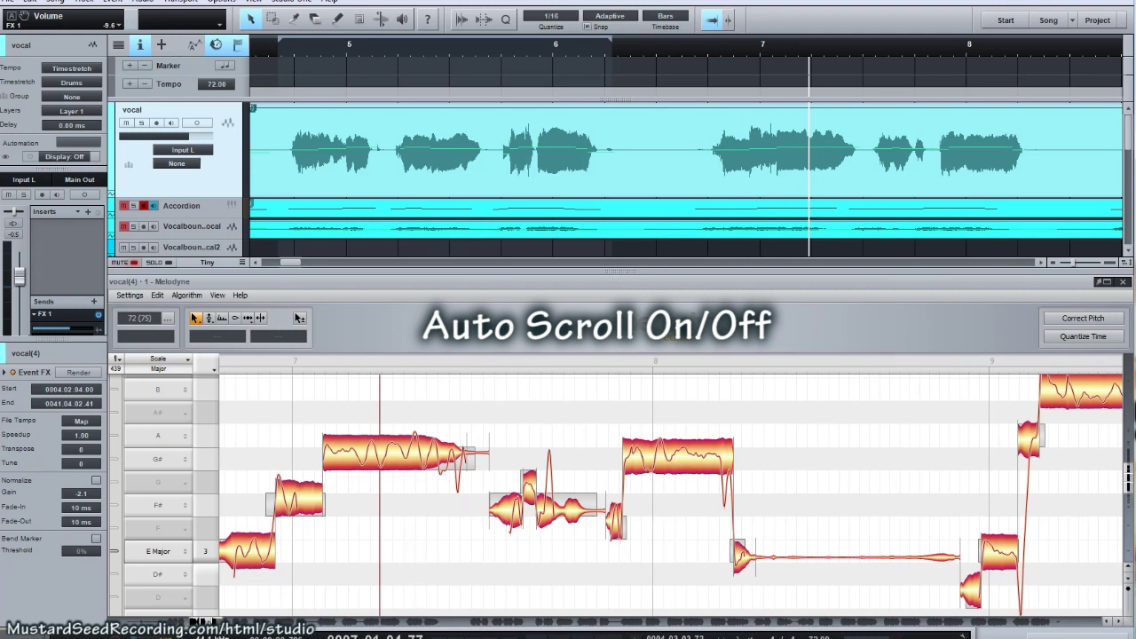
scroll(671, 492, left, 5)
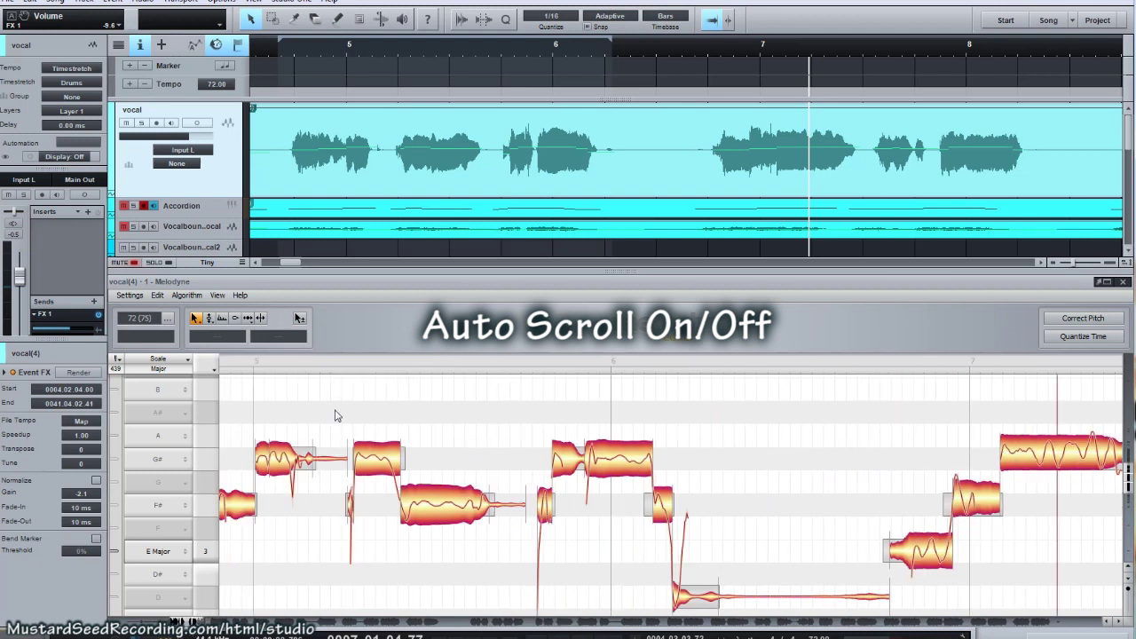
click(383, 454)
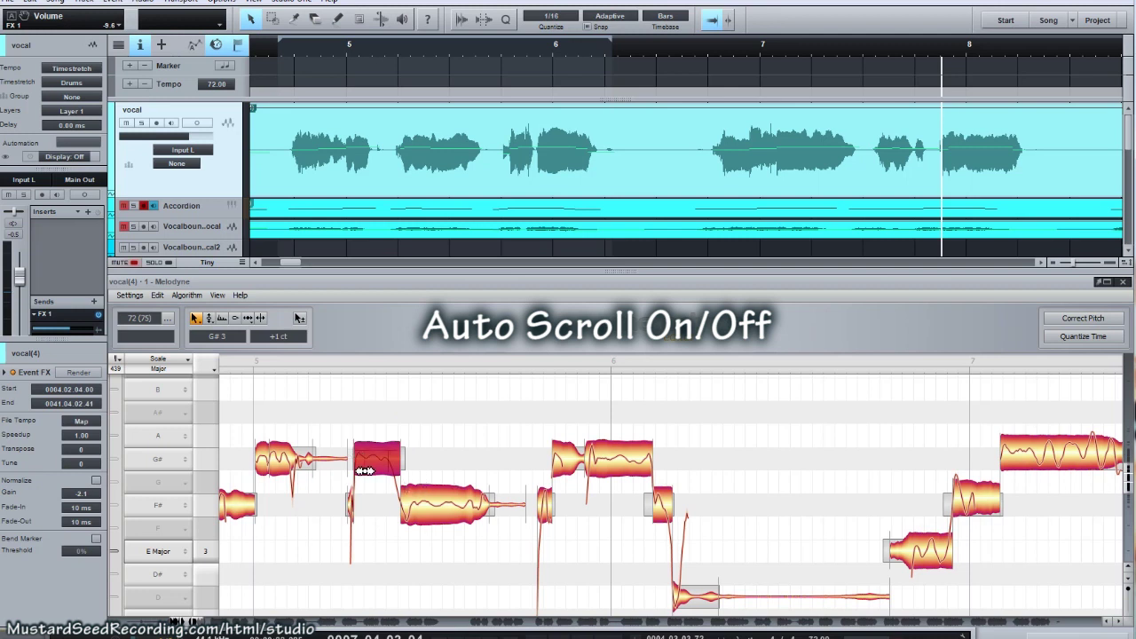
click(729, 413)
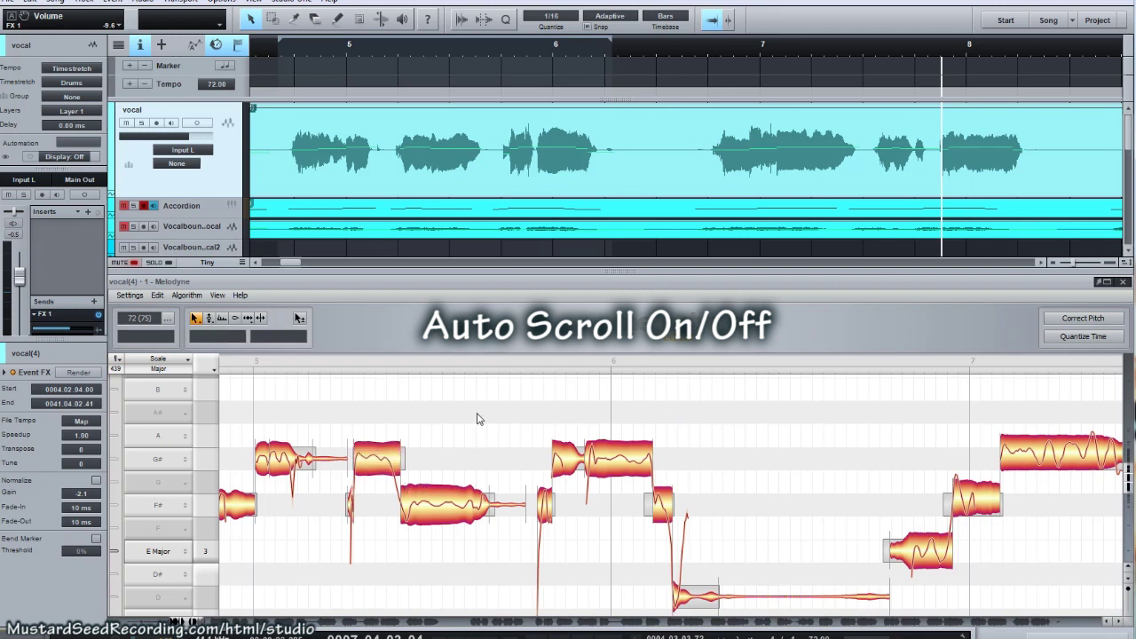
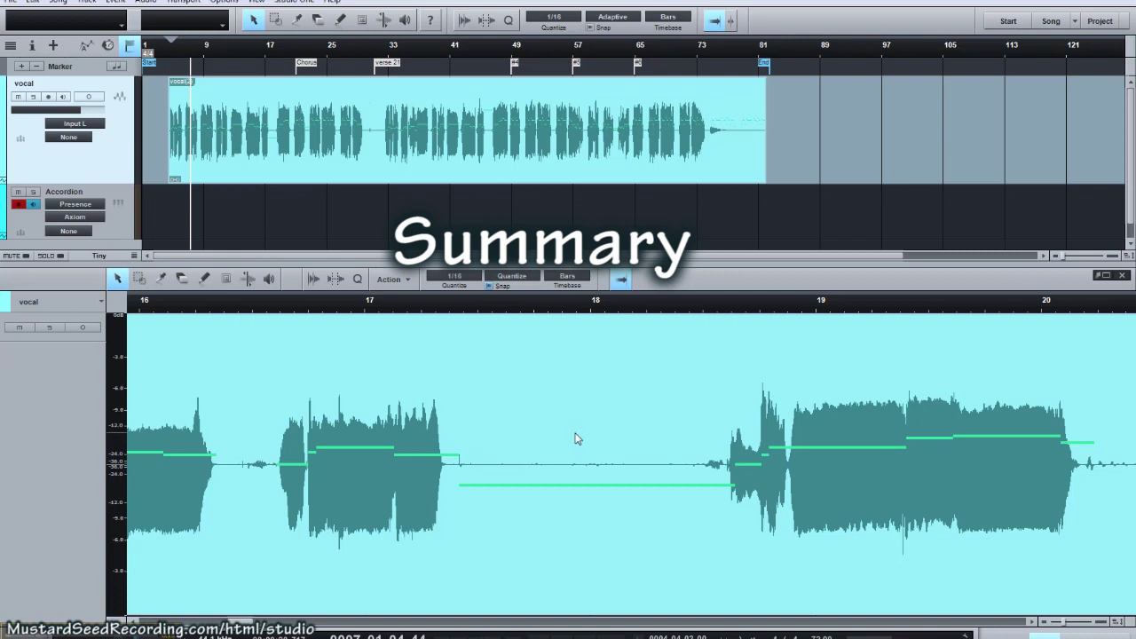
- Open the vocal event in Melodyne, show its whole note range, and bring up the long B3 note after 0:15
key(ctrl+m)
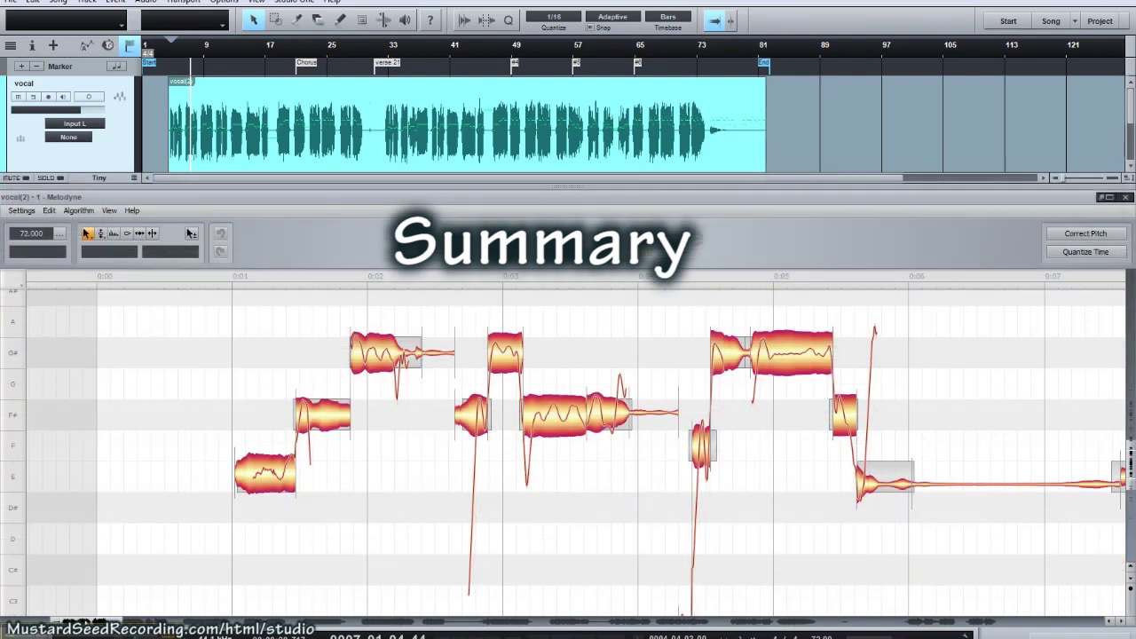
scroll(342, 609, down, 5)
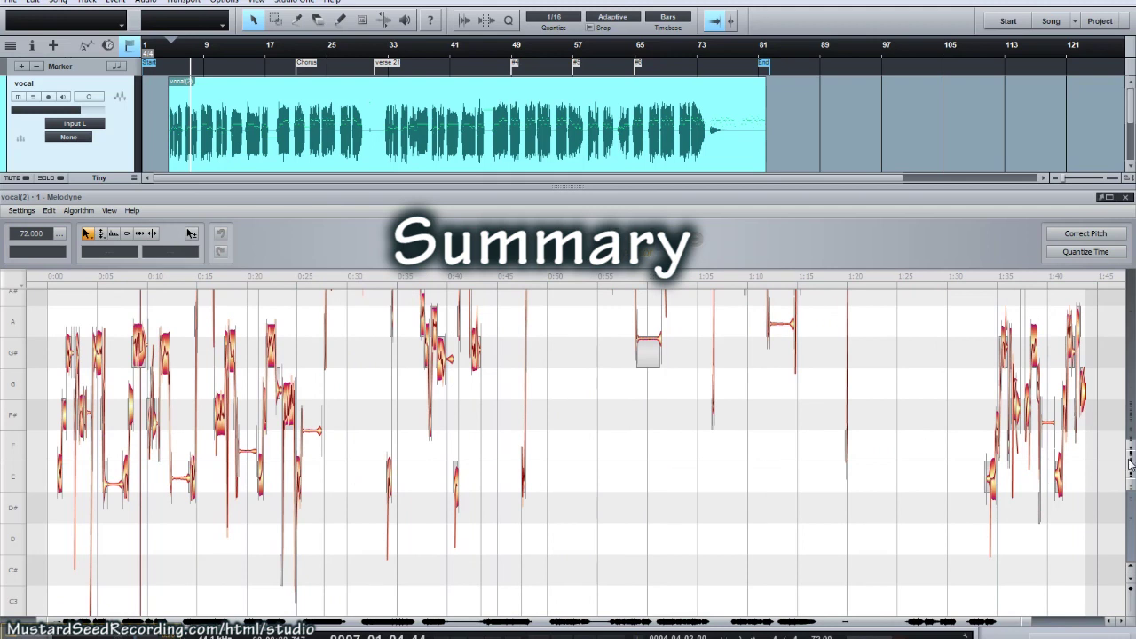
scroll(830, 497, down, 5)
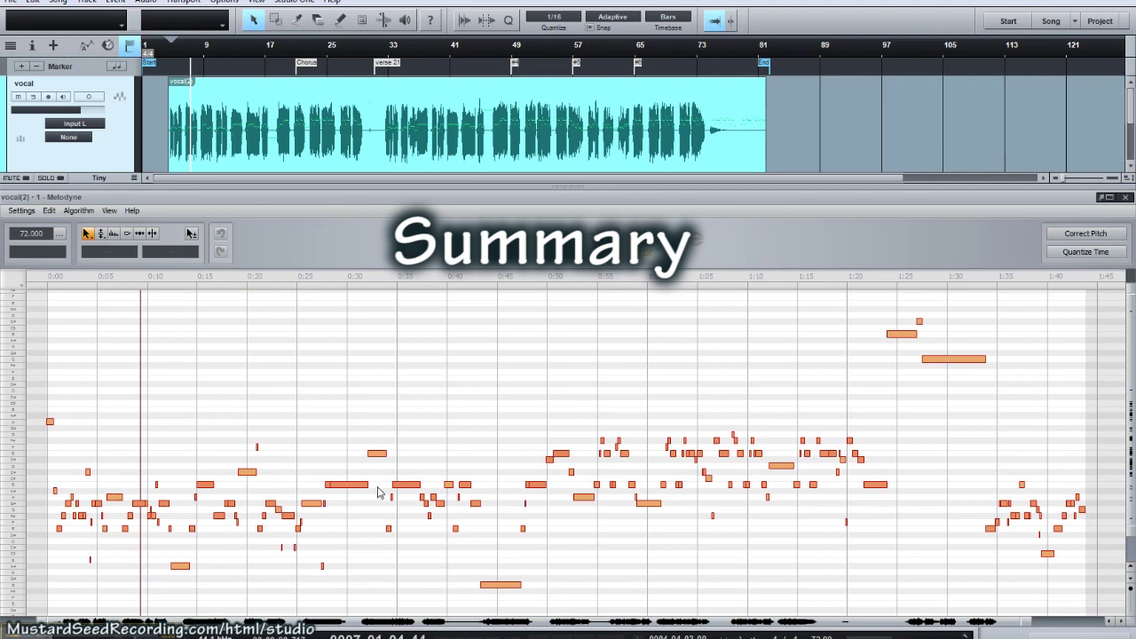
click(209, 490)
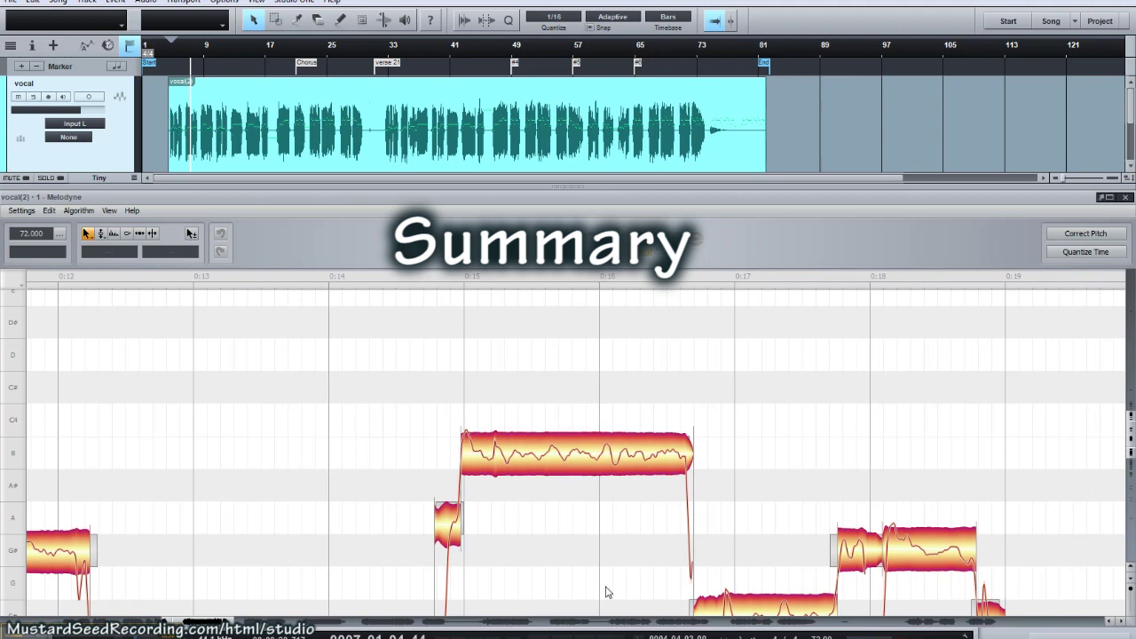
- Play and scrub the long B3 note from before 0:15, and audition the short A3 note preceding it
click(416, 276)
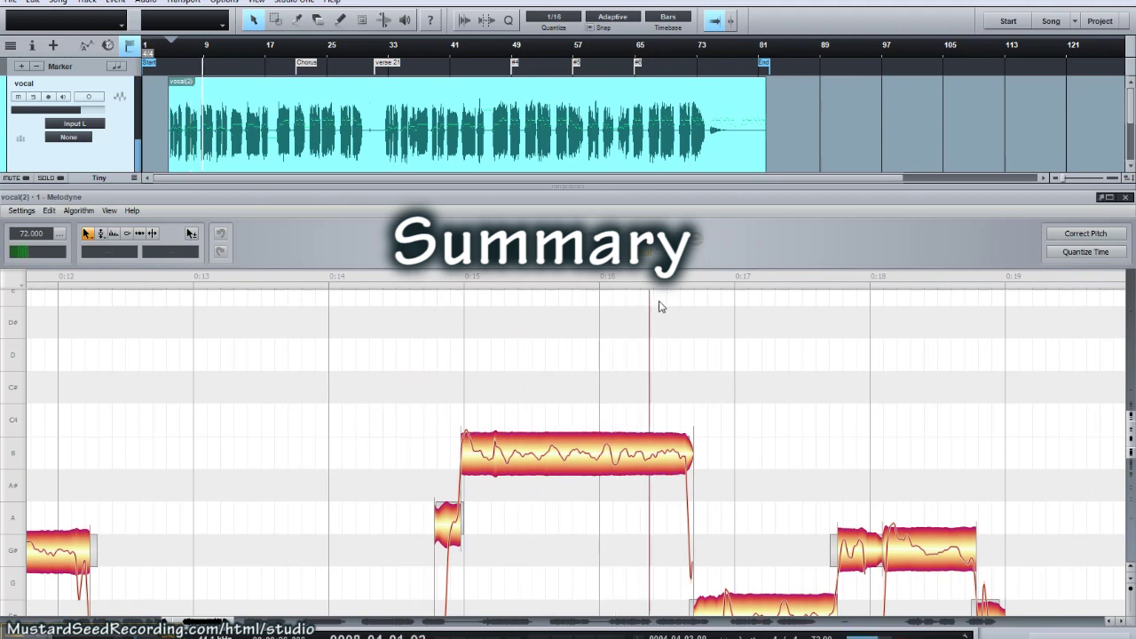
key(space)
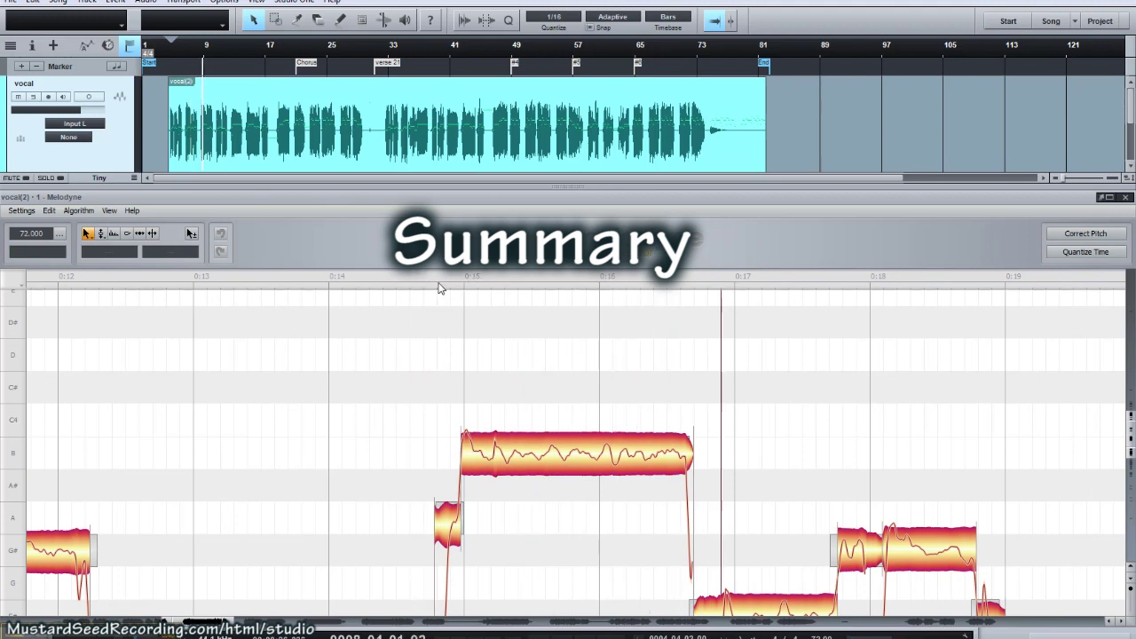
click(431, 281)
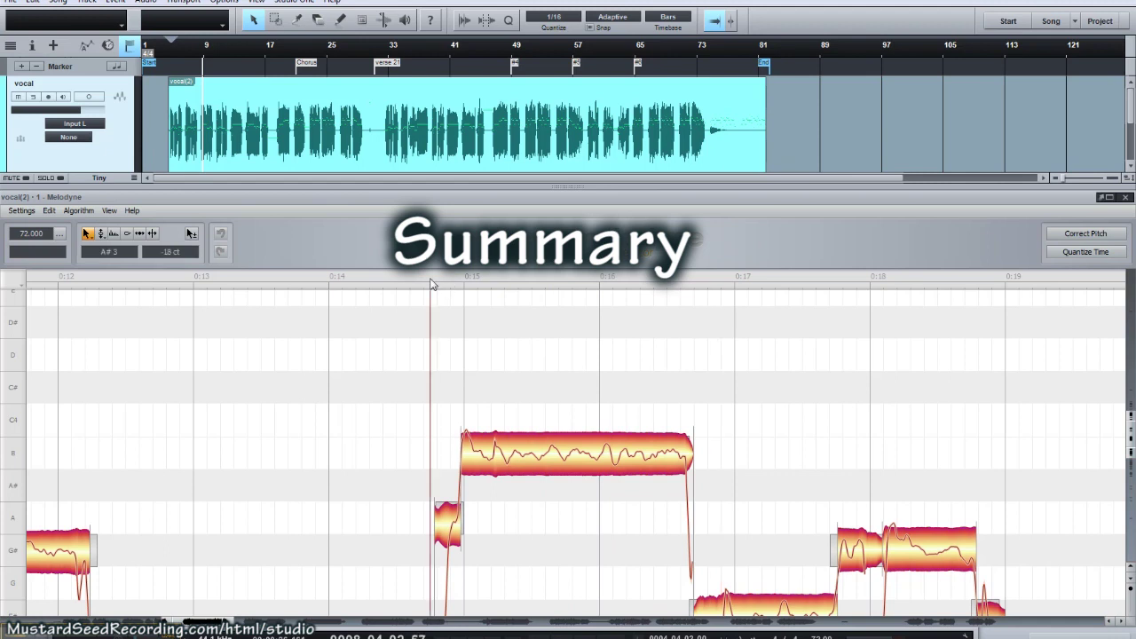
click(470, 453)
click(451, 541)
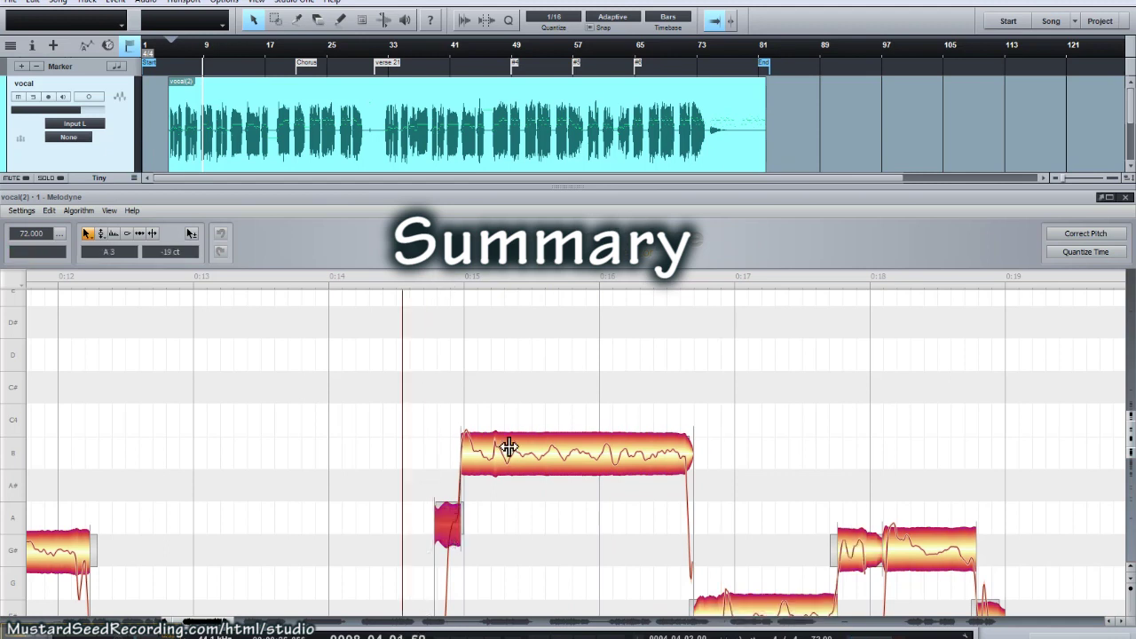
- Use the Main Tool to extend the long B3 note to about 0:14.9 and 0:16.8, and split it near 0:15.7
right_click(507, 443)
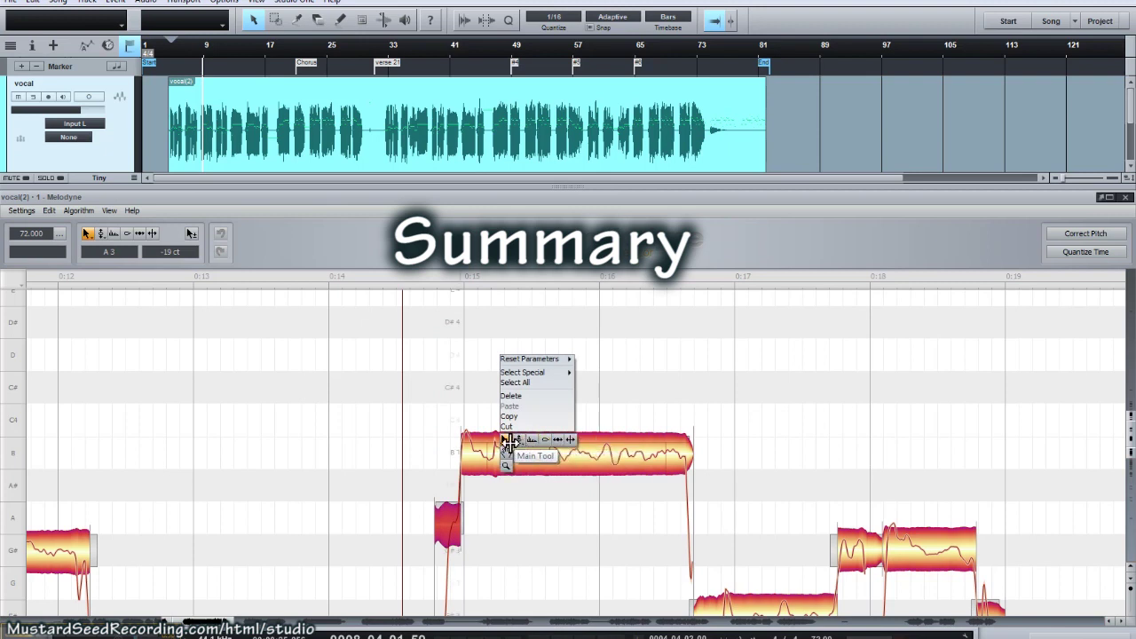
click(506, 440)
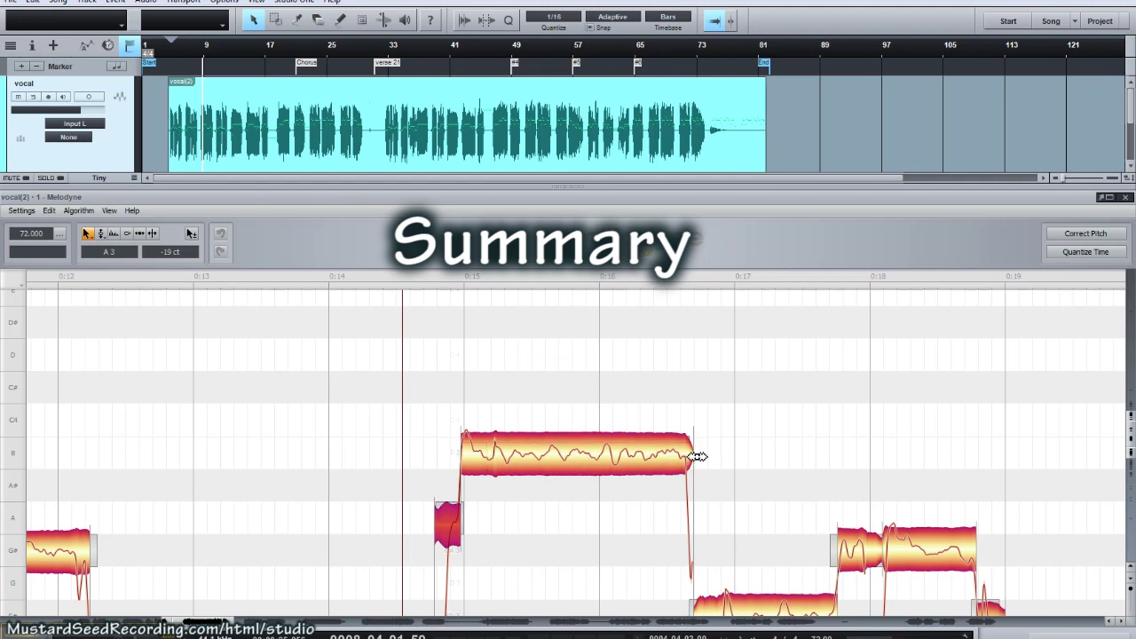
drag(707, 459, 702, 457)
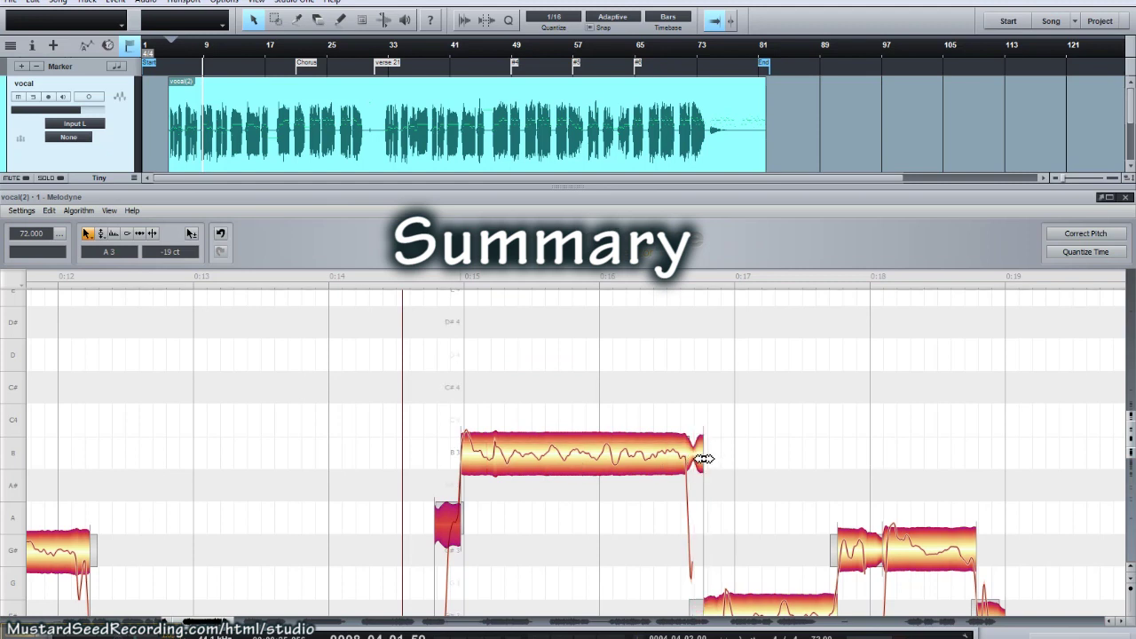
drag(463, 458, 443, 458)
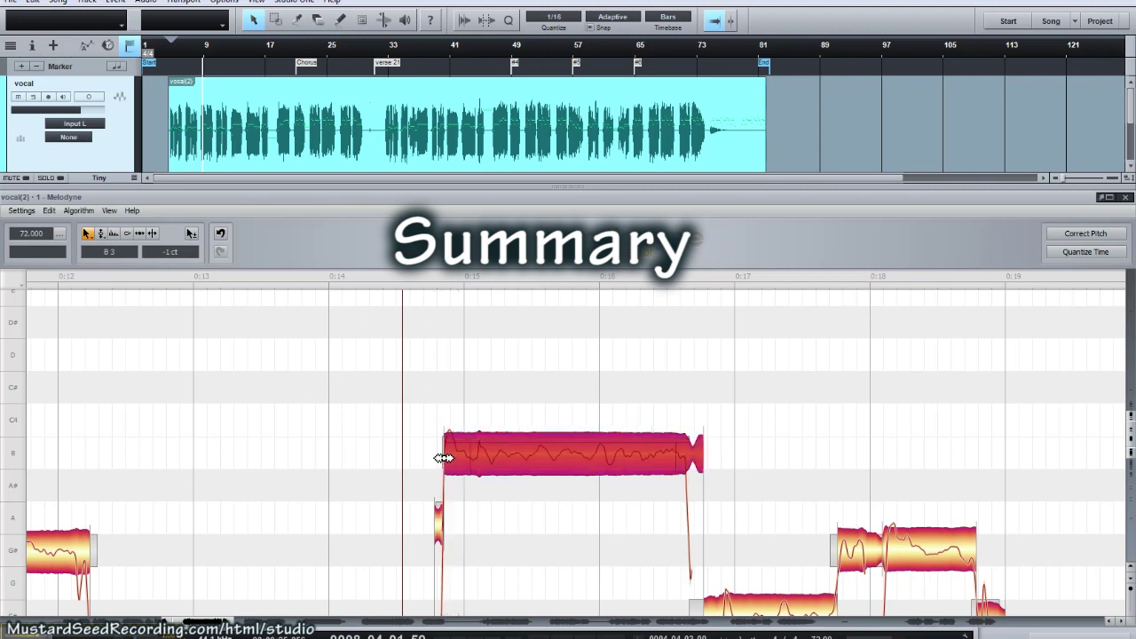
double_click(557, 453)
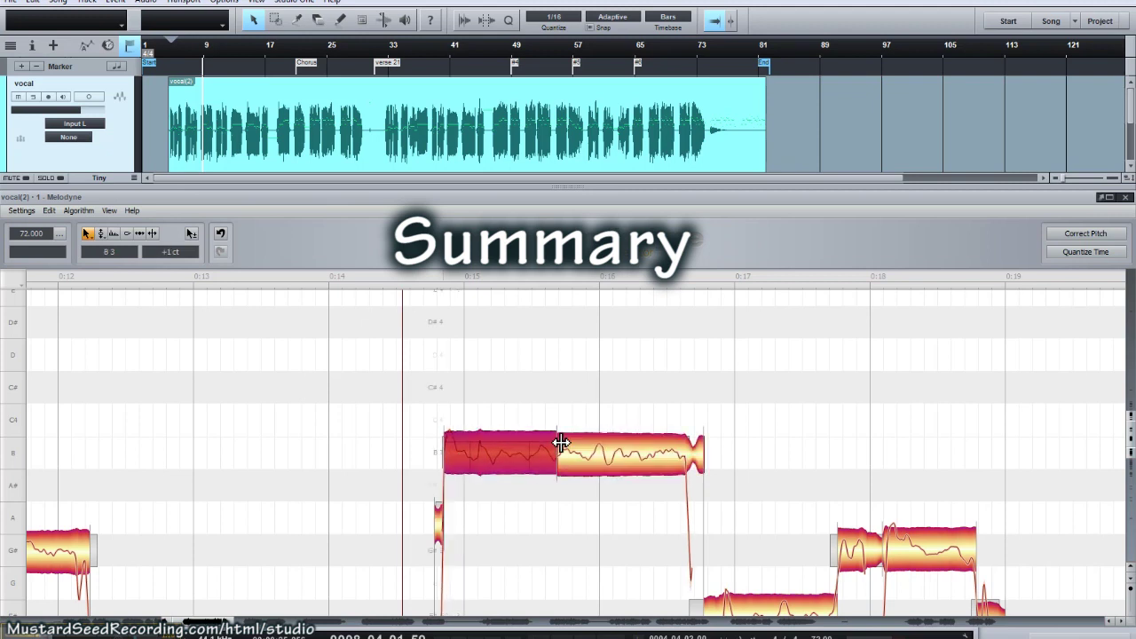
- Set the first half of the split B3 note to 106% pitch drift and 78% pitch modulation
right_click(489, 460)
right_click(492, 460)
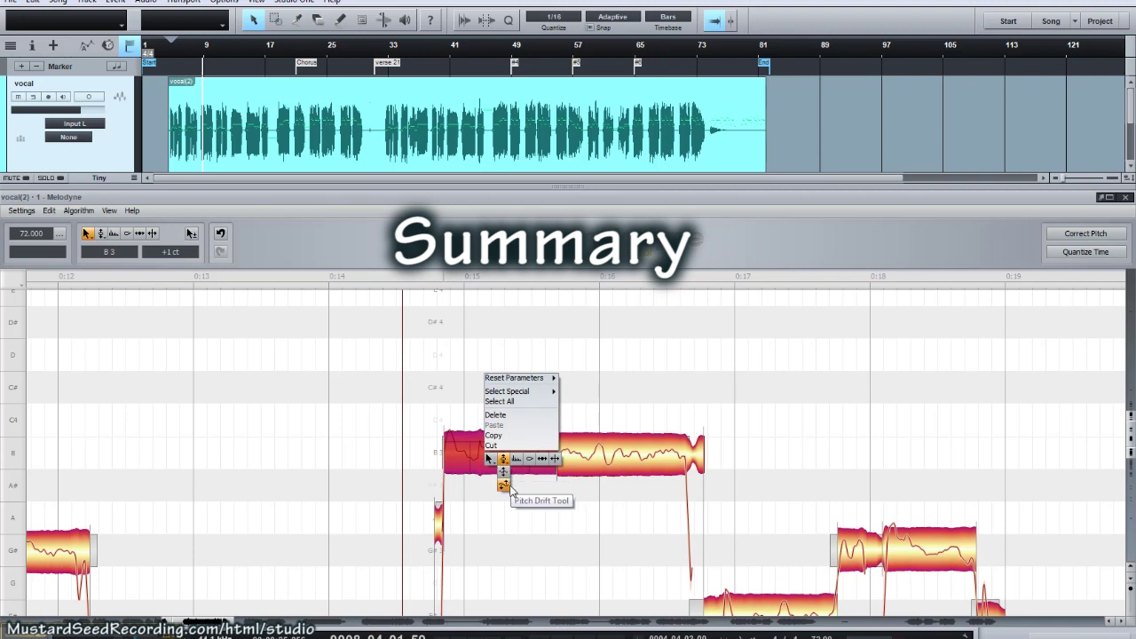
click(504, 485)
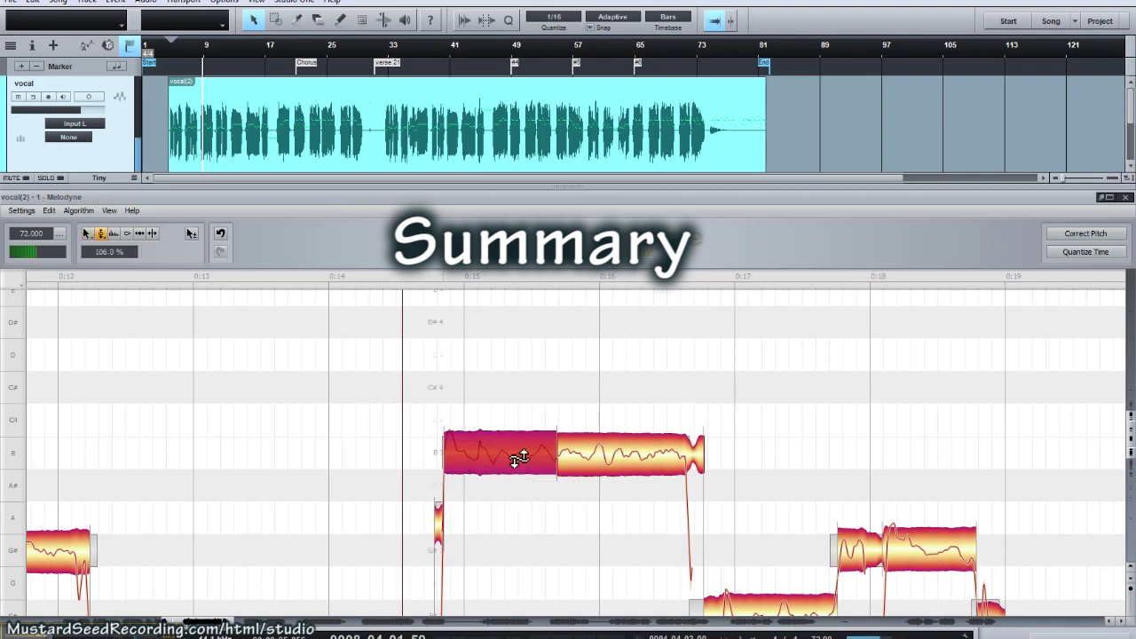
right_click(511, 456)
click(514, 470)
- With the Note Separation Tool, split the first B3 half near 0:15.3, and rejoin all the pieces into one note
right_click(517, 463)
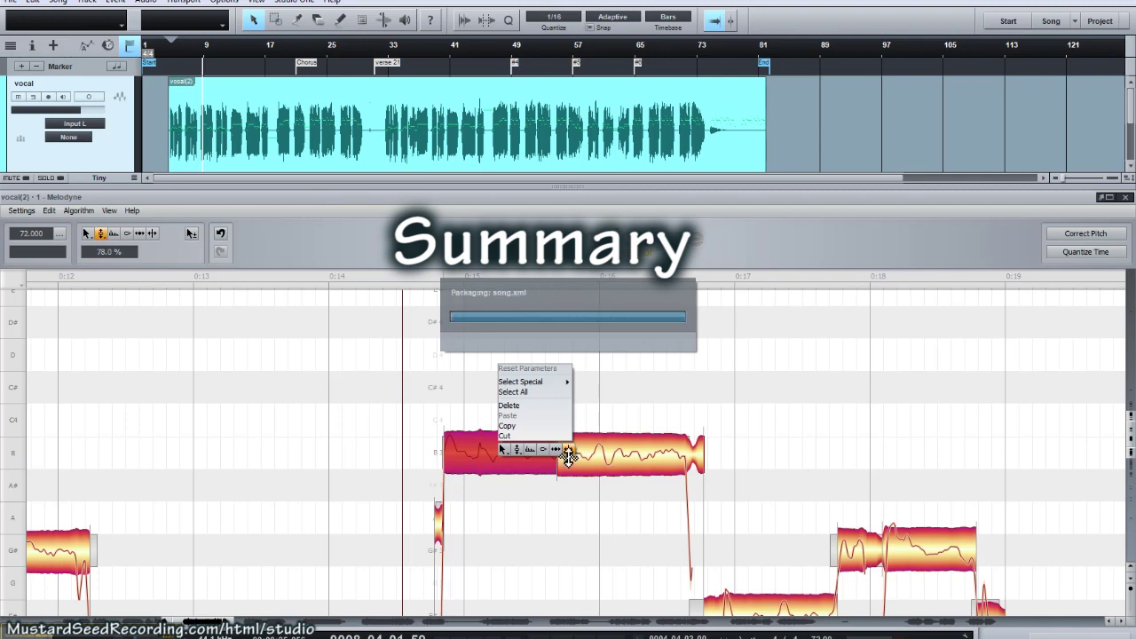
click(570, 451)
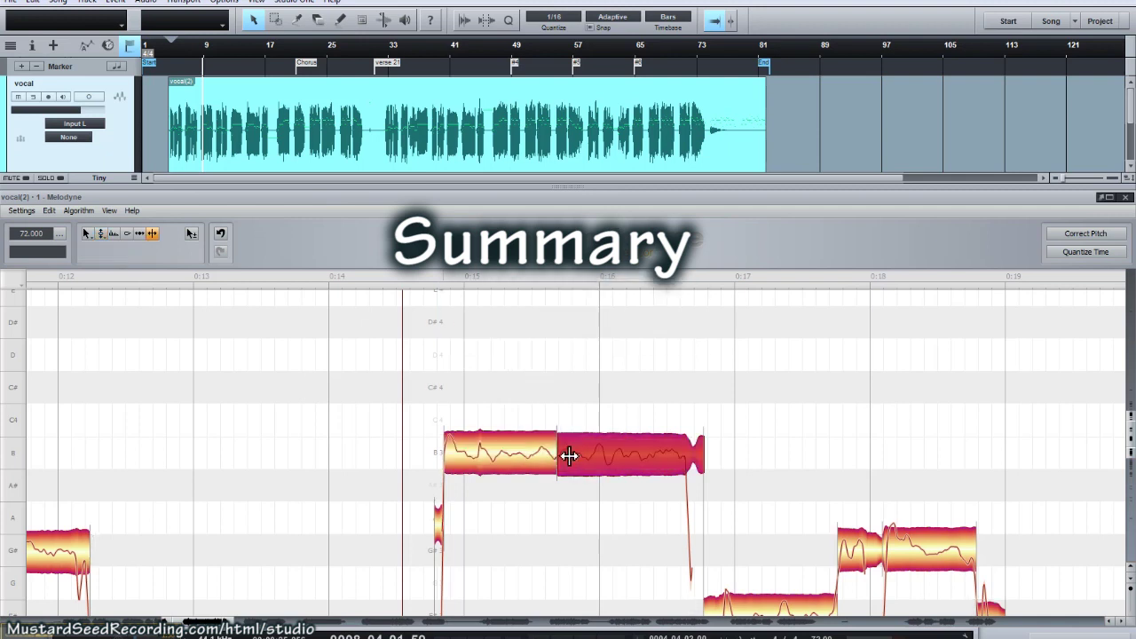
double_click(500, 459)
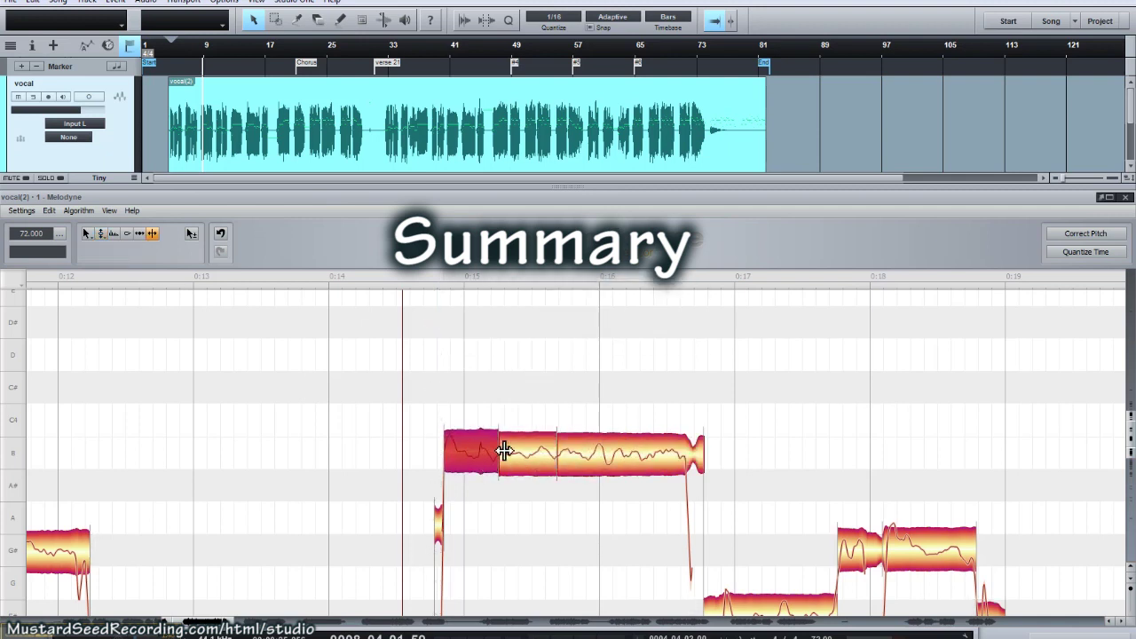
double_click(501, 453)
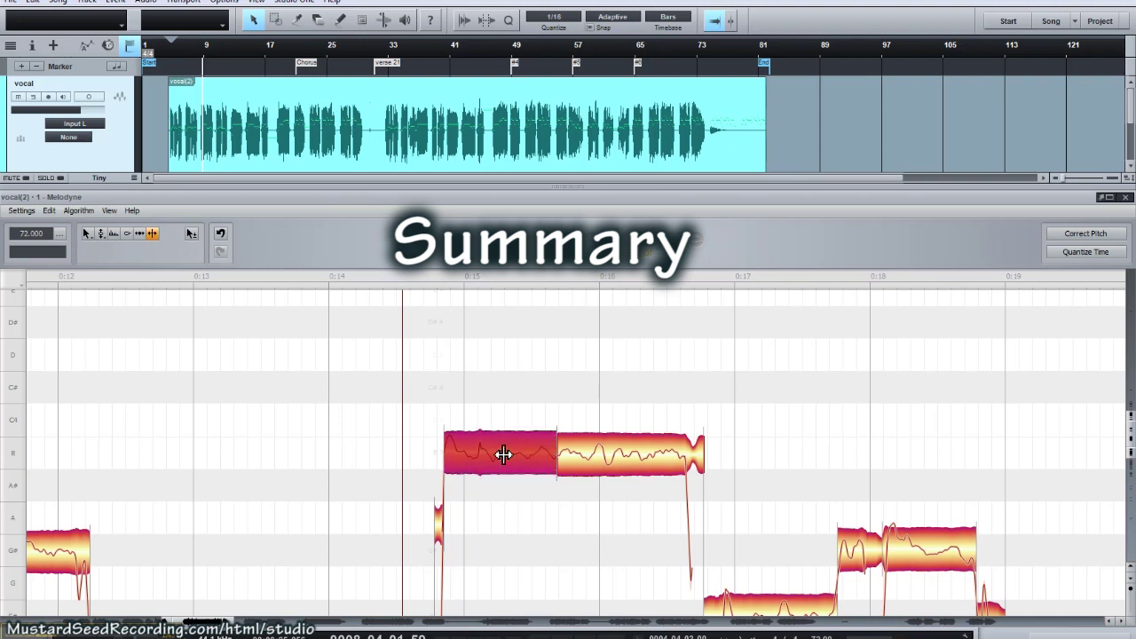
double_click(558, 457)
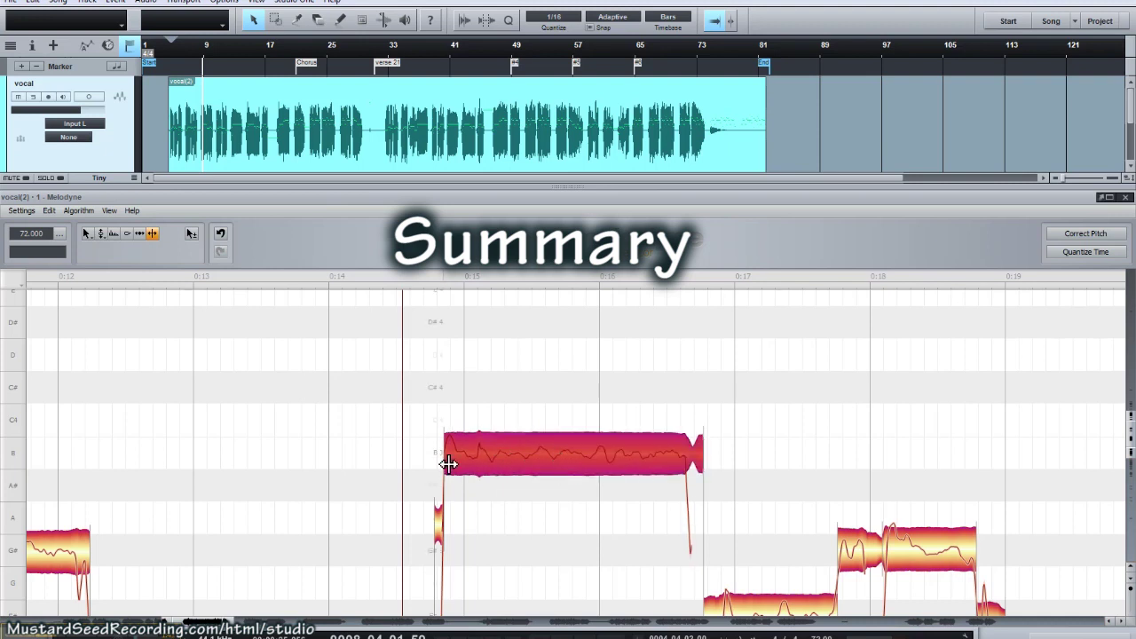